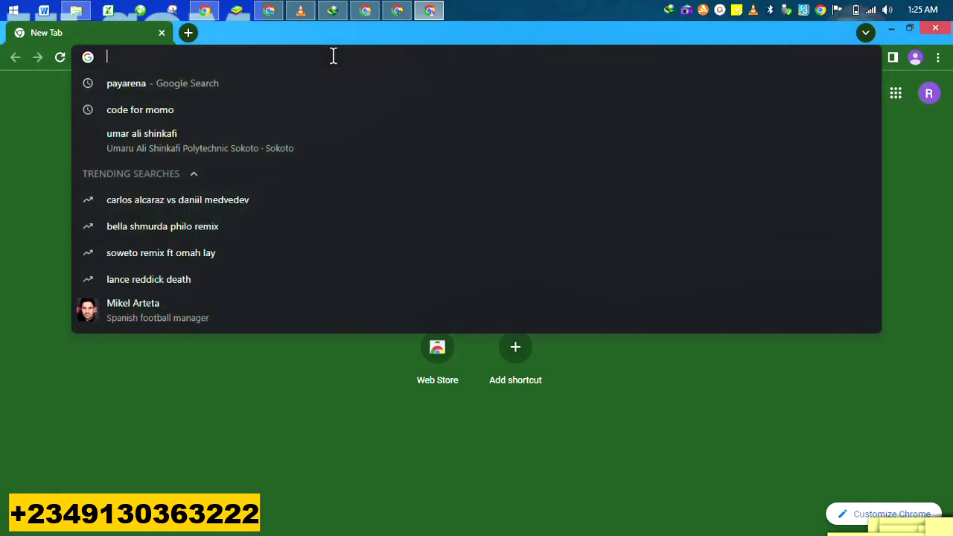
- Search Google for 'ndlea recruitment' using the address-bar suggestion
type("N")
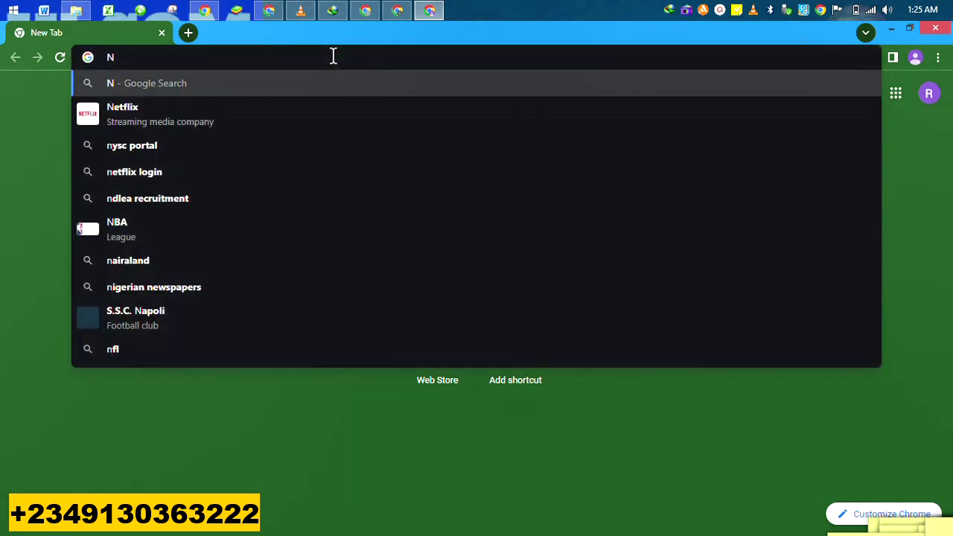
type("DL")
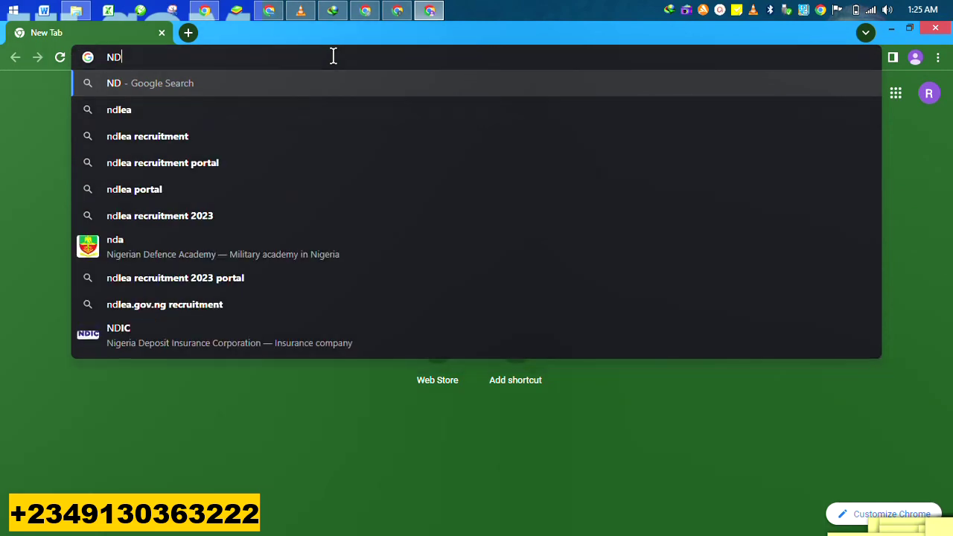
left_click(287, 145)
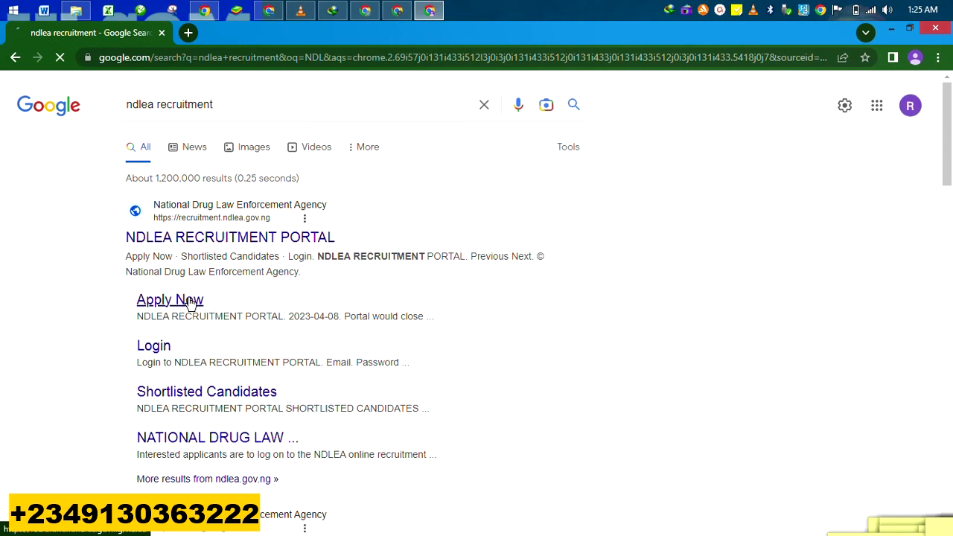
- Open the NDLEA Recruitment Portal and copy the signed-in Google account's e-mail address
left_click(242, 244)
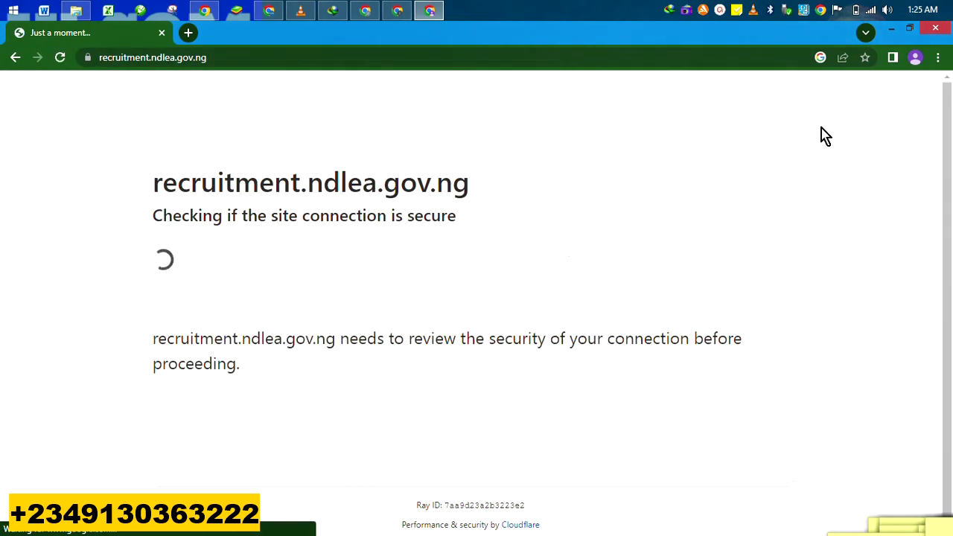
left_click(189, 33)
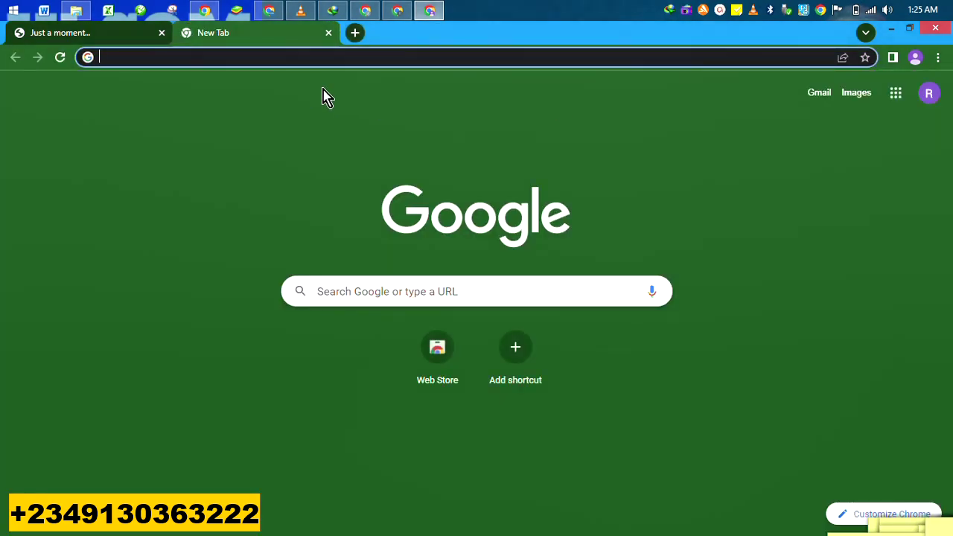
left_click(930, 96)
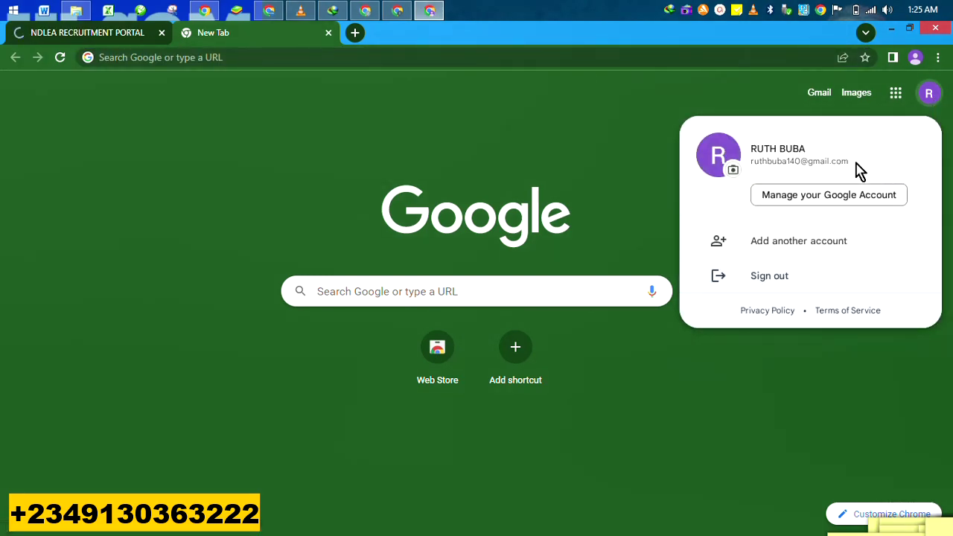
left_click_drag(810, 163, 753, 165)
right_click(761, 164)
left_click(764, 179)
- Return to the portal tab and look over its home page
left_click(70, 34)
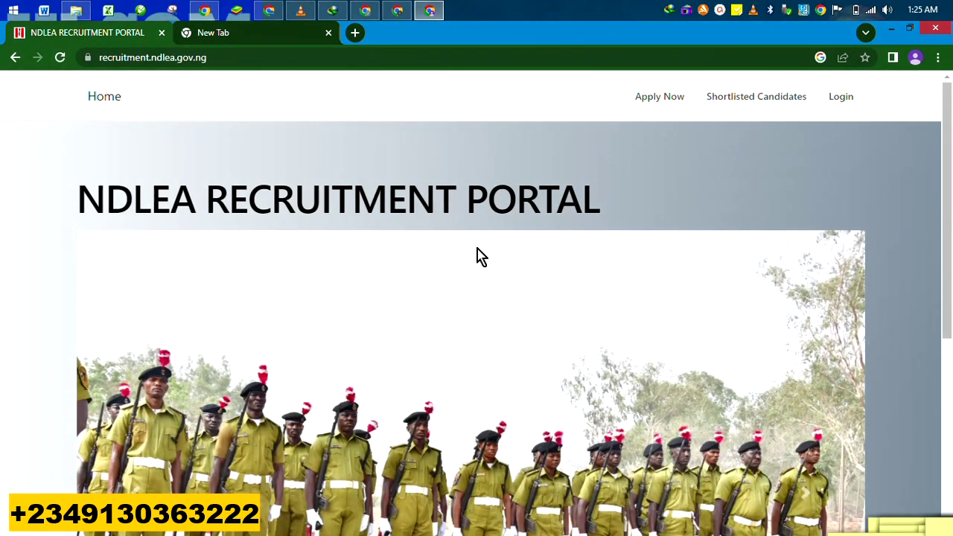
scroll(480, 257, "down", 1)
scroll(481, 257, "down", 1)
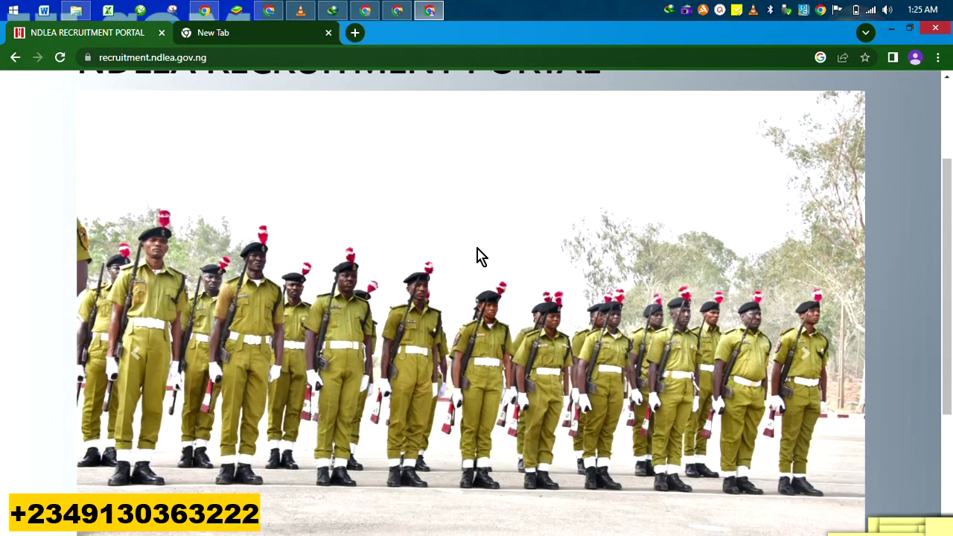
scroll(478, 248, "down", 3)
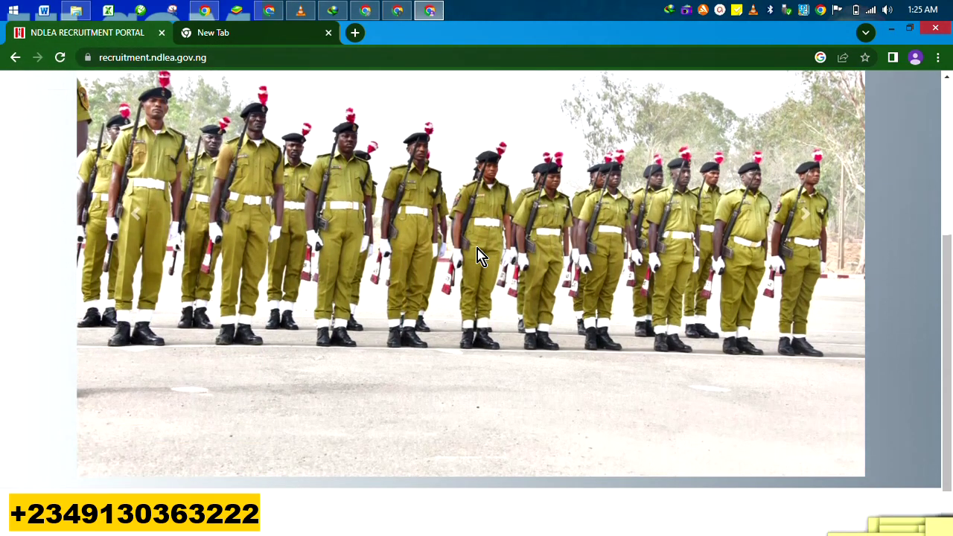
scroll(479, 246, "up", 4)
scroll(480, 253, "up", 2)
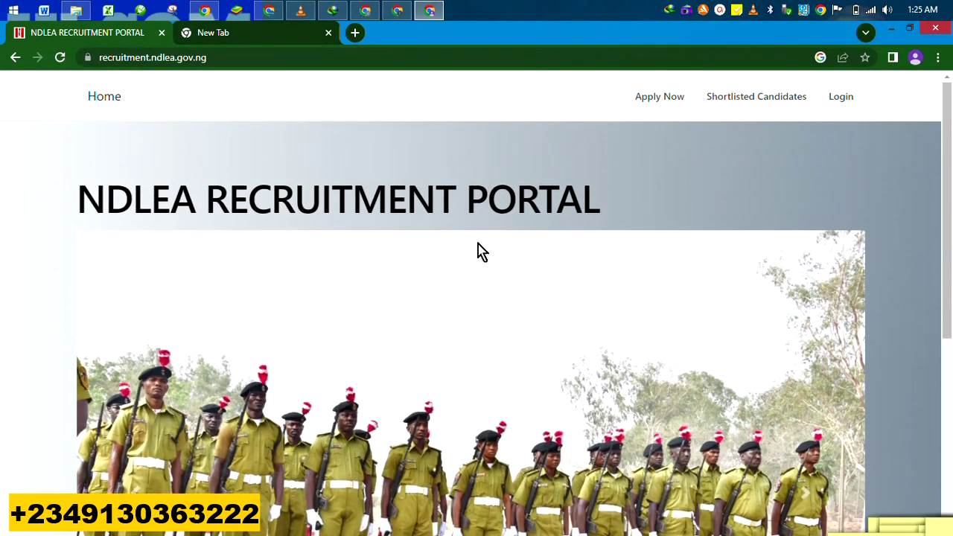
- Read the 2023 recruitment notice under Apply Now and start a new application
left_click(674, 102)
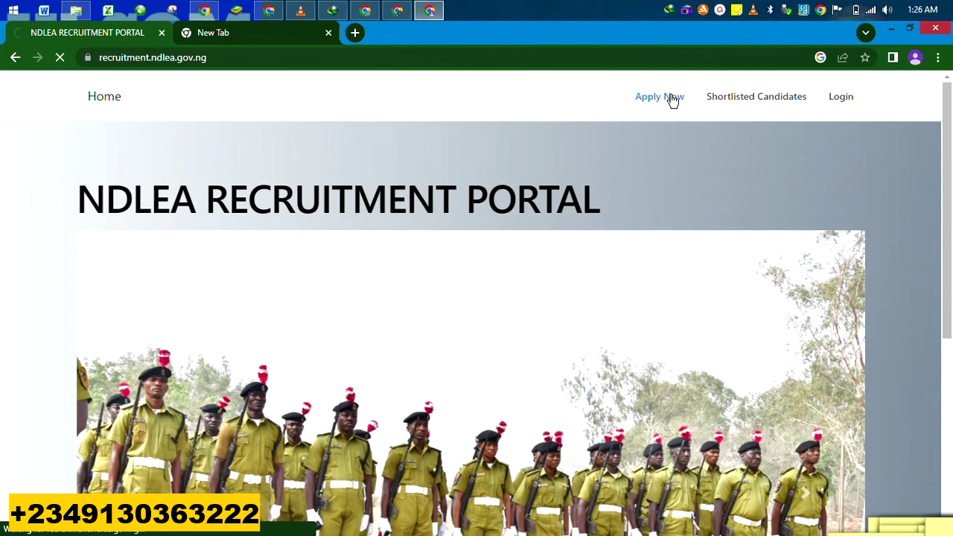
scroll(408, 222, "down", 6)
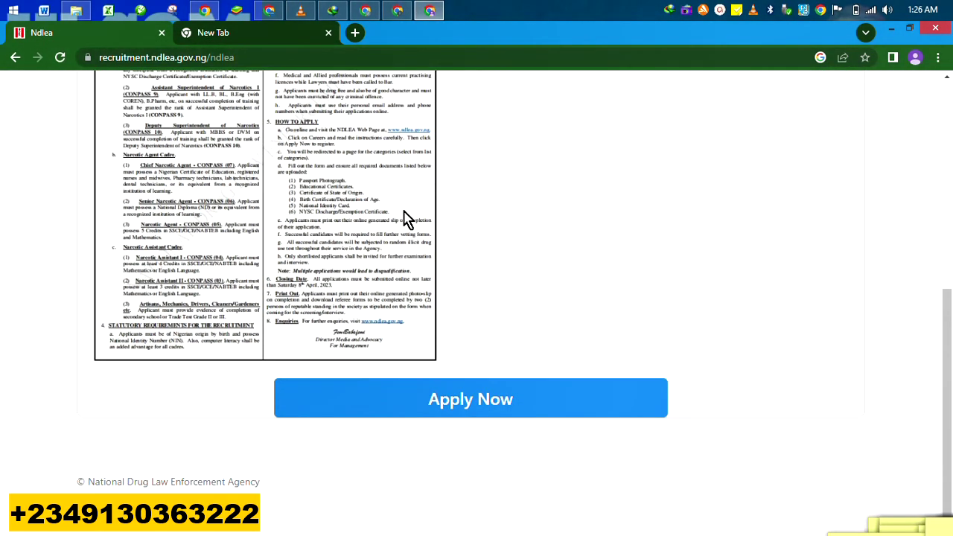
scroll(408, 220, "up", 3)
scroll(408, 216, "up", 5)
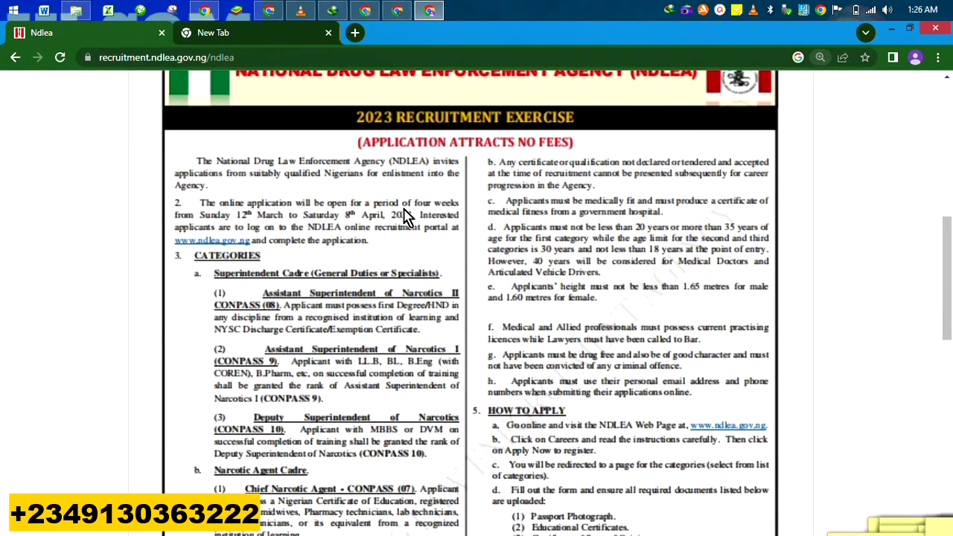
scroll(408, 216, "down", 5)
scroll(408, 216, "down", 7)
left_click(408, 215)
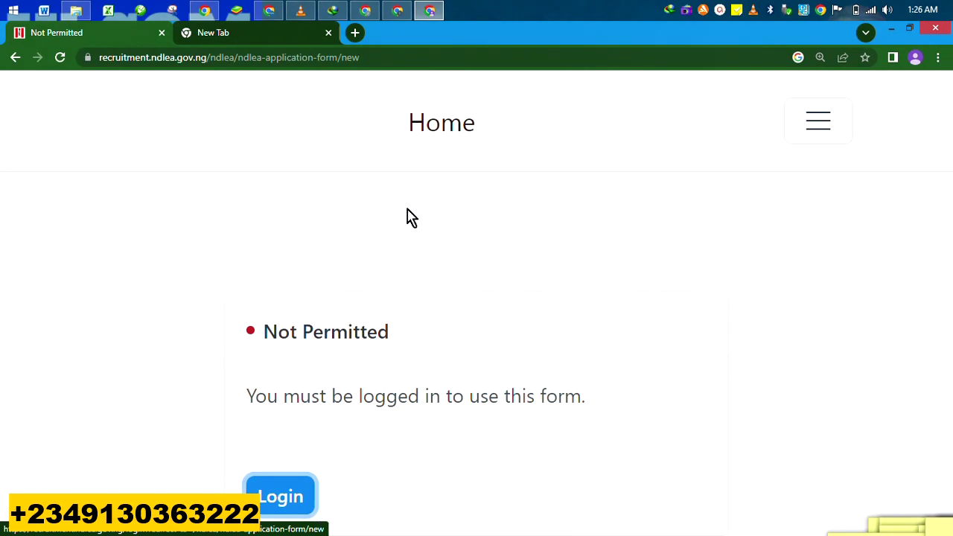
- Go to the portal login page and zoom it out to 150%
left_click(295, 498)
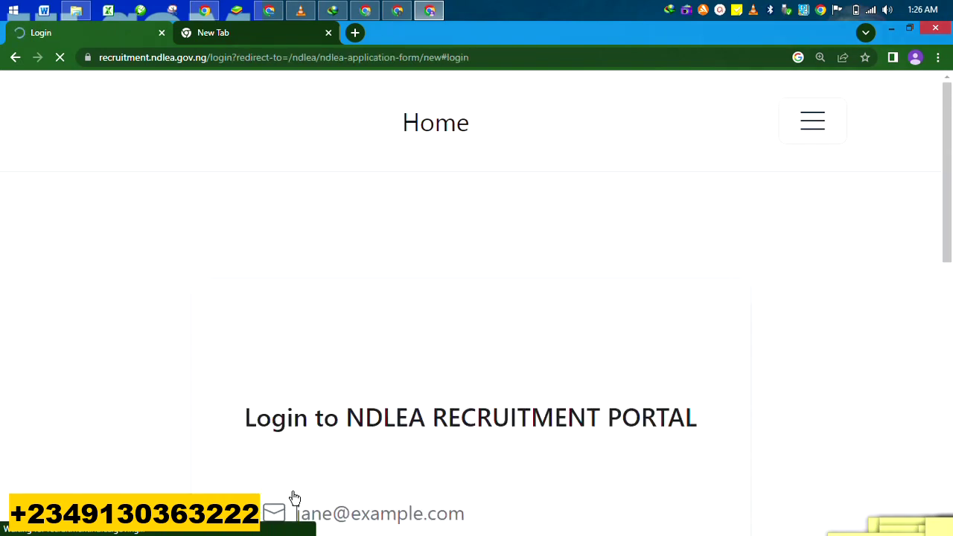
scroll(442, 375, "down", 4)
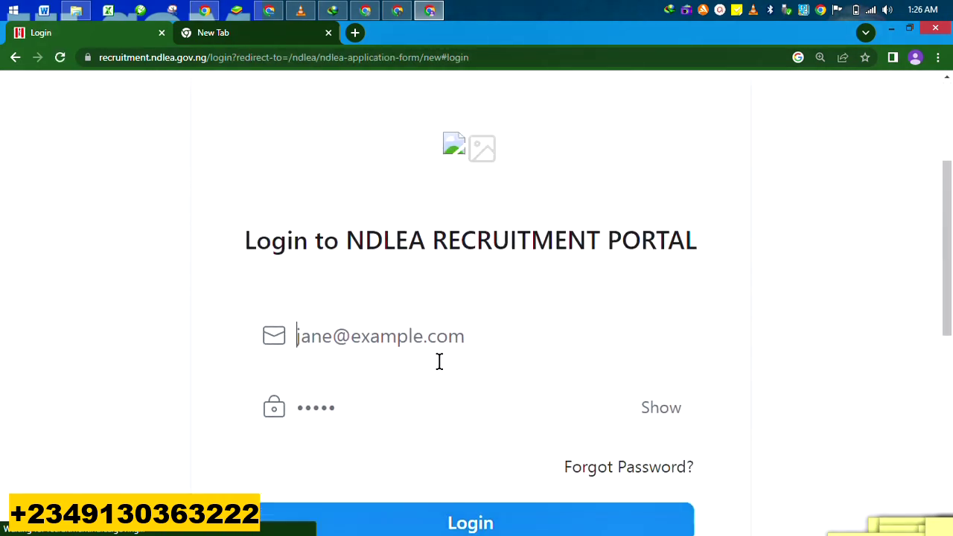
scroll(443, 365, "down", 3)
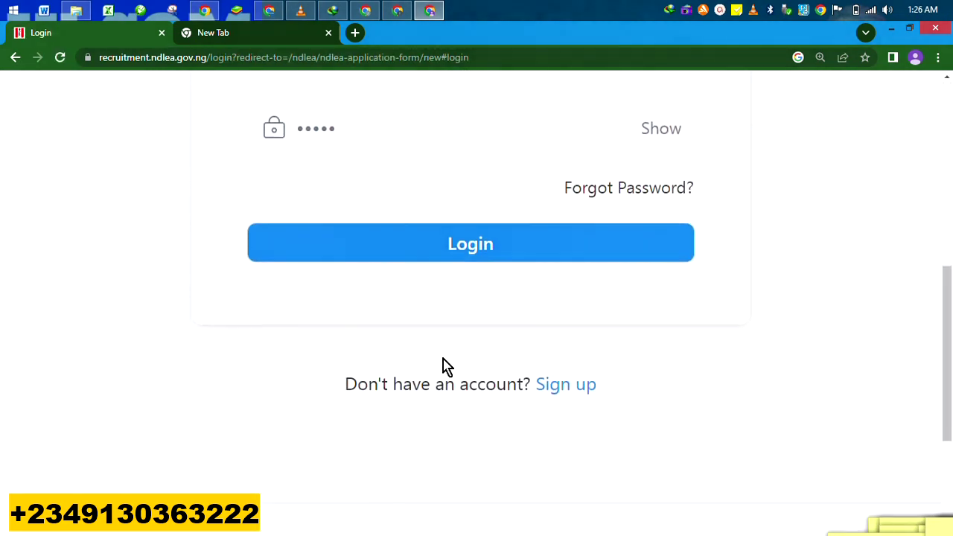
key("ctrl+minus")
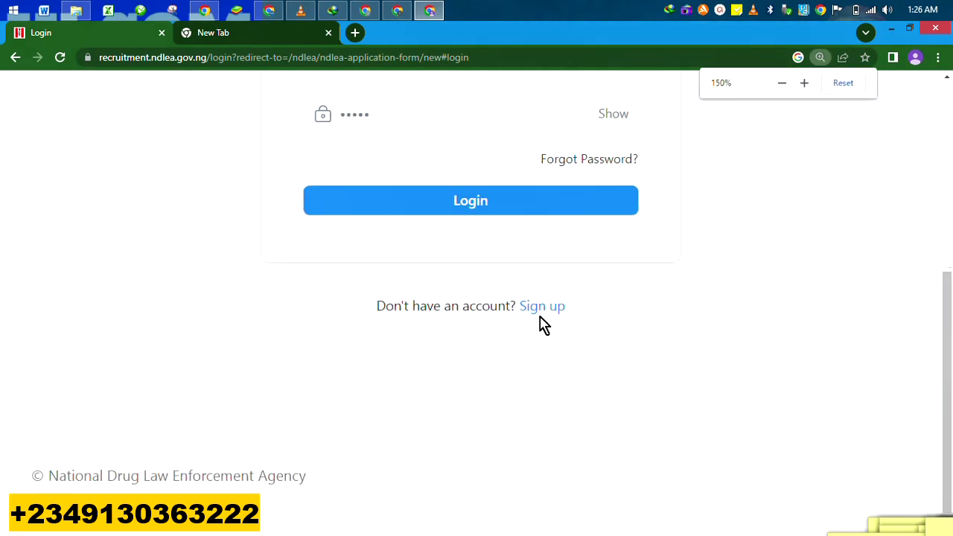
- Sign up with the applicant's name and the copied e-mail, then reload the stalled page
left_click(541, 316)
scroll(545, 311, "up", 2)
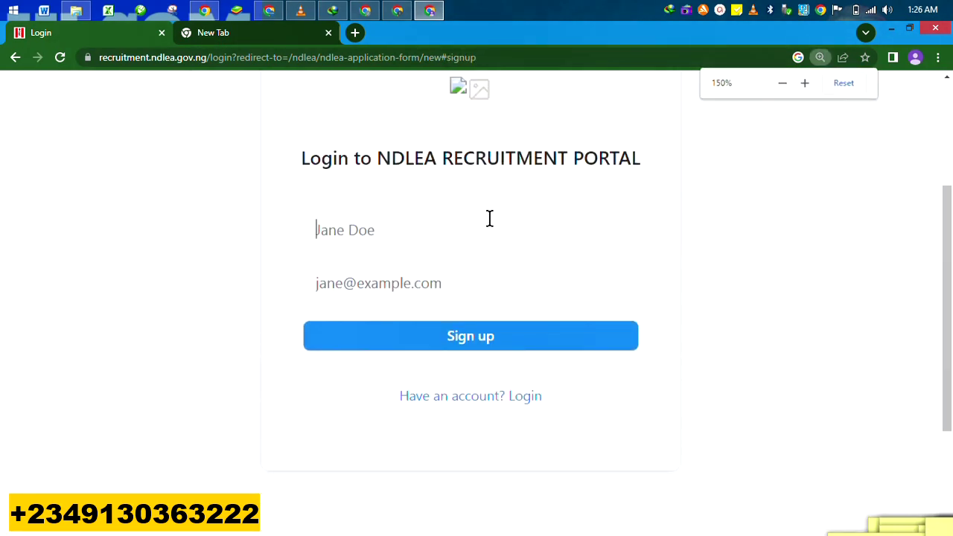
type("IK.COM")
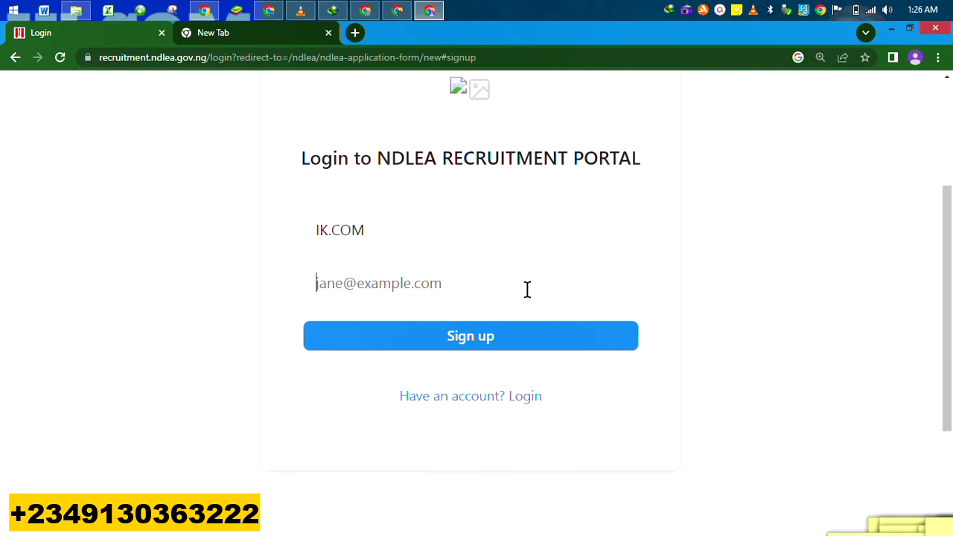
key("ctrl+v")
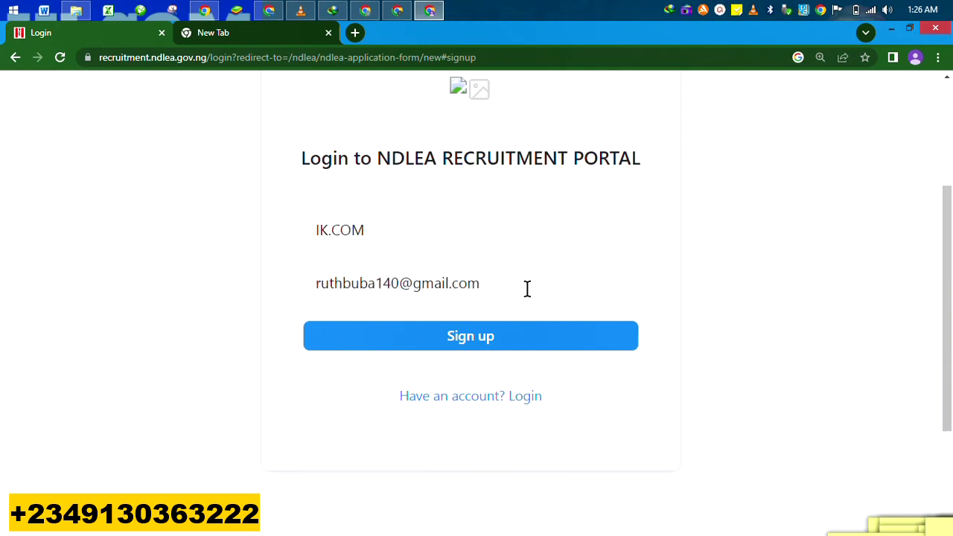
left_click(531, 333)
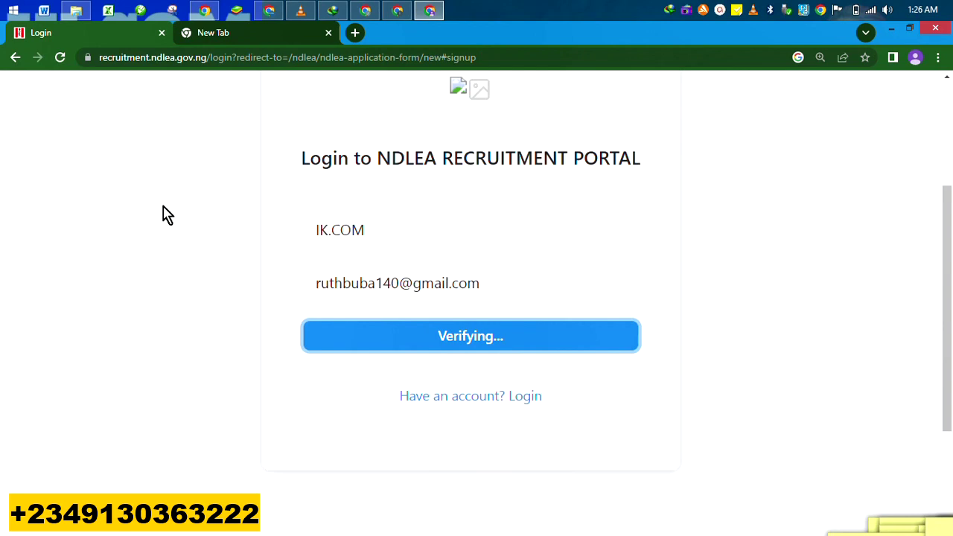
right_click(112, 35)
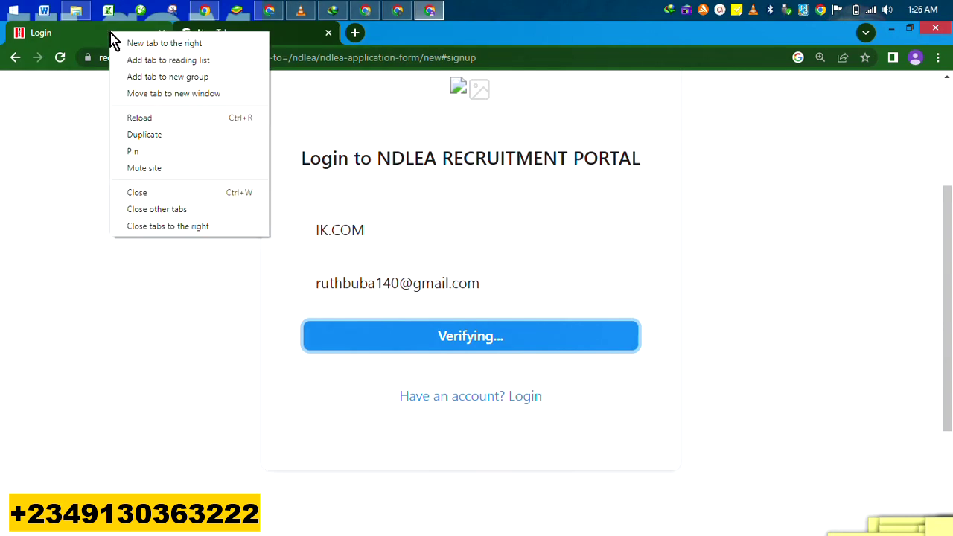
left_click(134, 122)
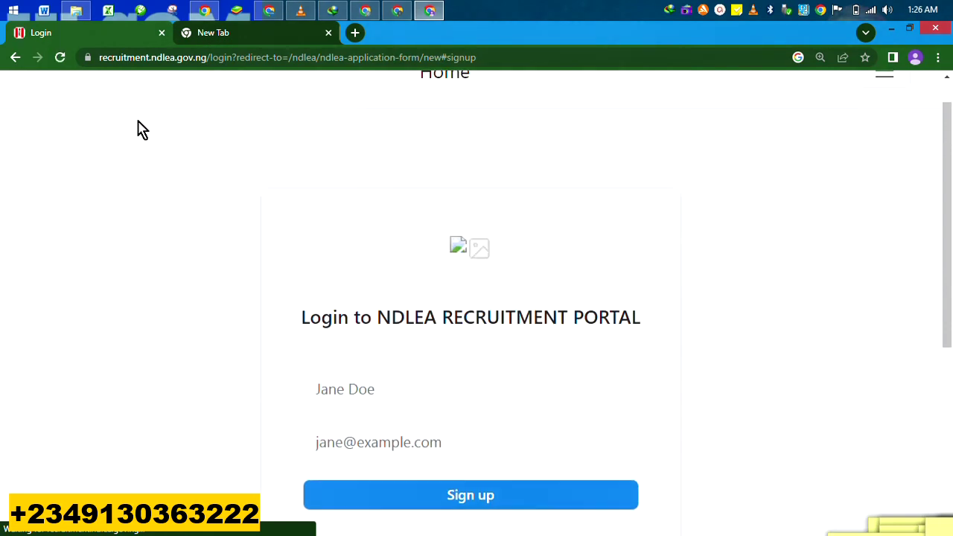
- Open the NDLEA 'Complete Registration' email in the Gmail Primary inbox in the second tab
left_click(226, 38)
left_click(822, 94)
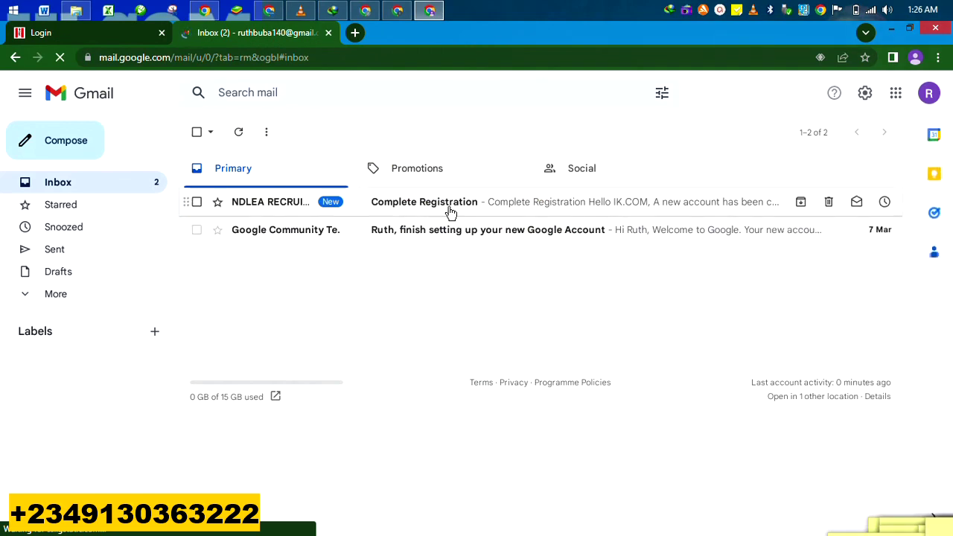
left_click(450, 211)
scroll(477, 306, "down", 2)
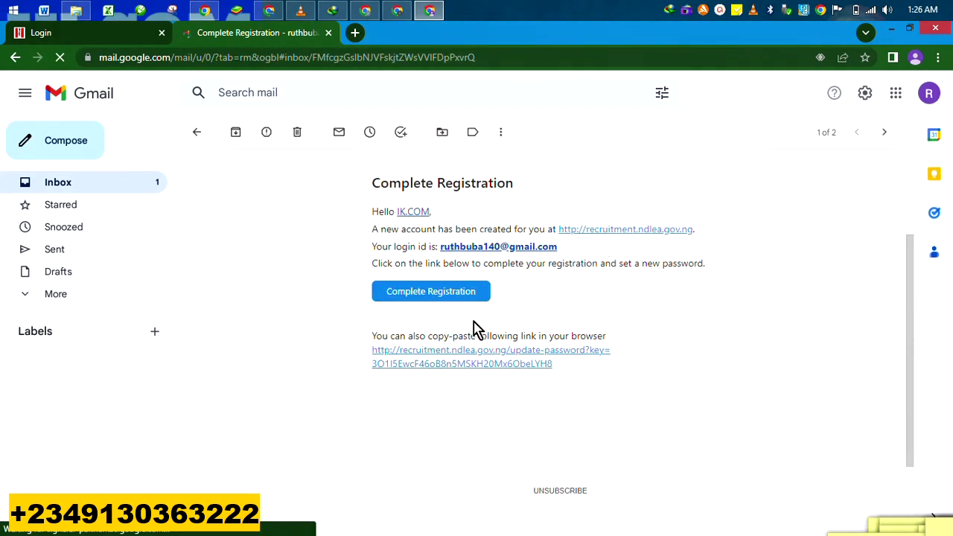
- Follow the email's Complete Registration link and enter the new account password
left_click(452, 287)
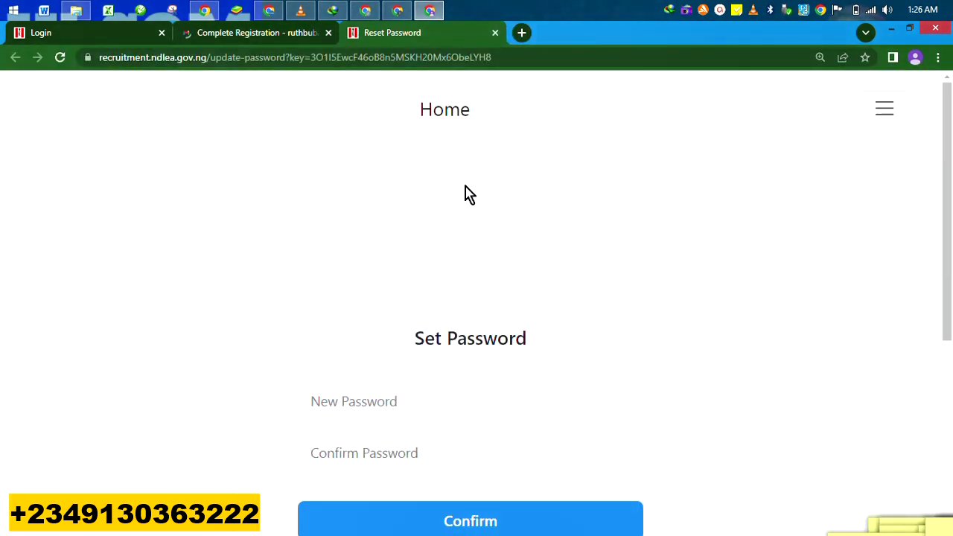
scroll(477, 224, "down", 2)
left_click(472, 264)
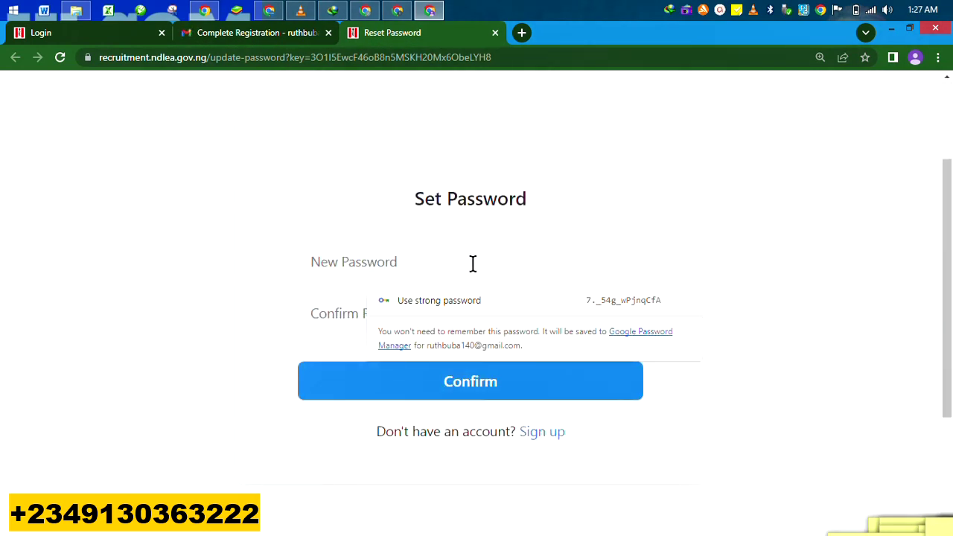
type("•••")
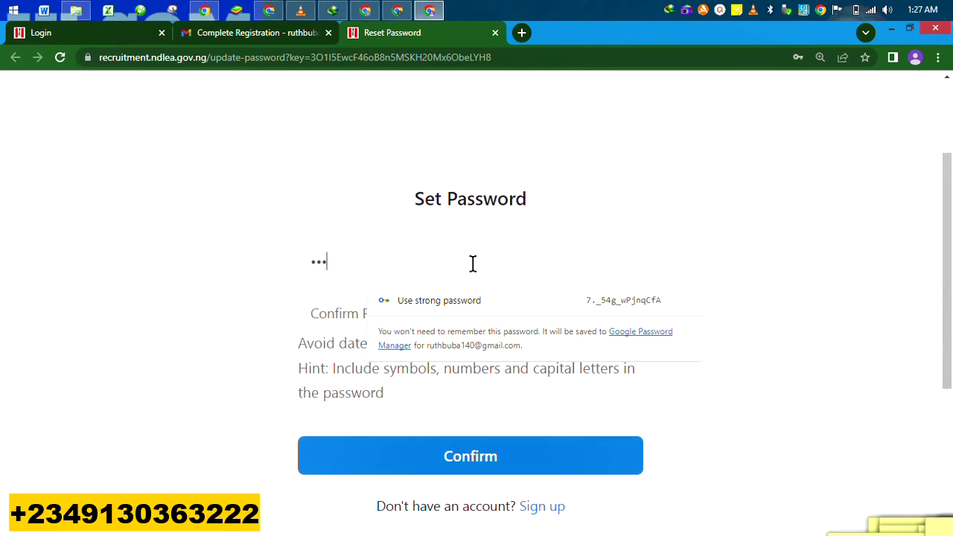
key("BackSpace")
key("BackSpace")
key("BackSpace")
type("•••••••••••")
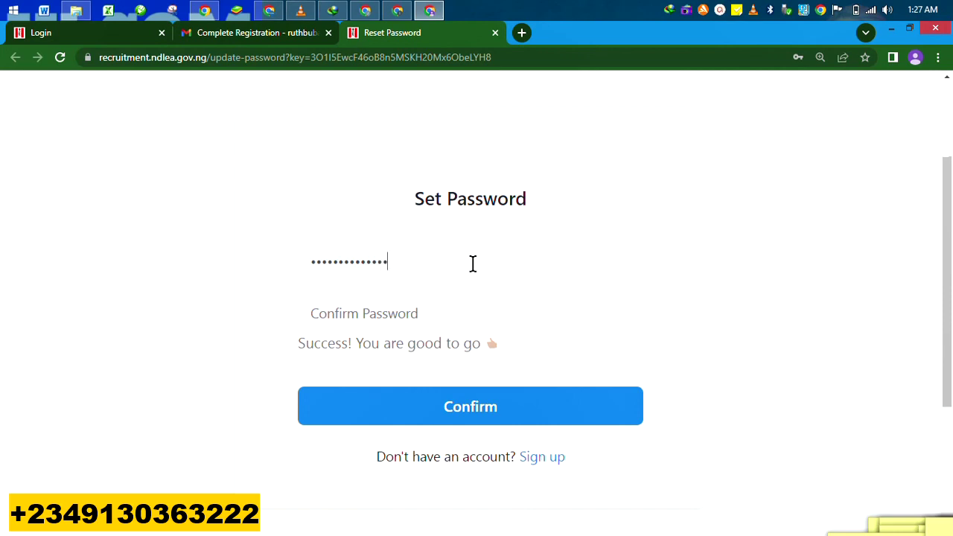
- Confirm the password, submit it, and let Chrome save it
left_click(467, 308)
type("••")
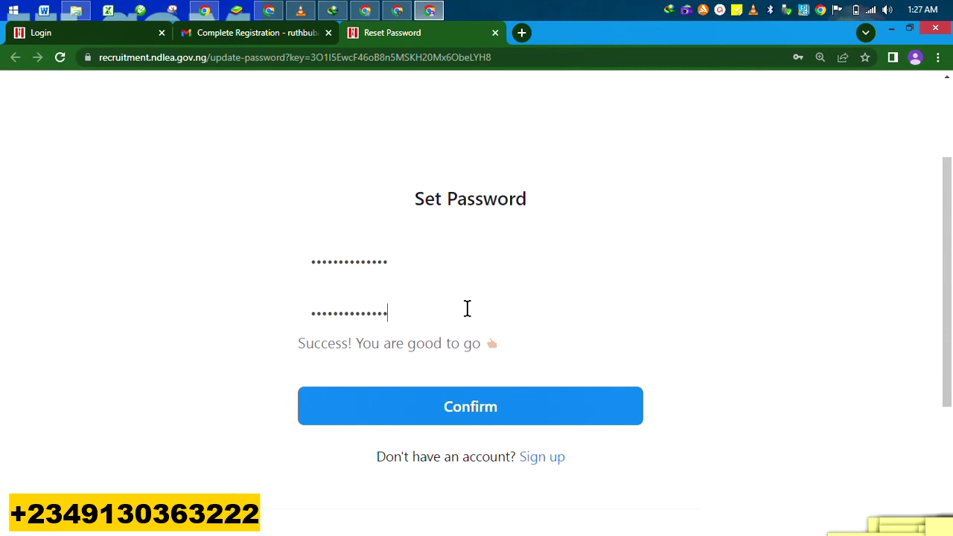
left_click(459, 411)
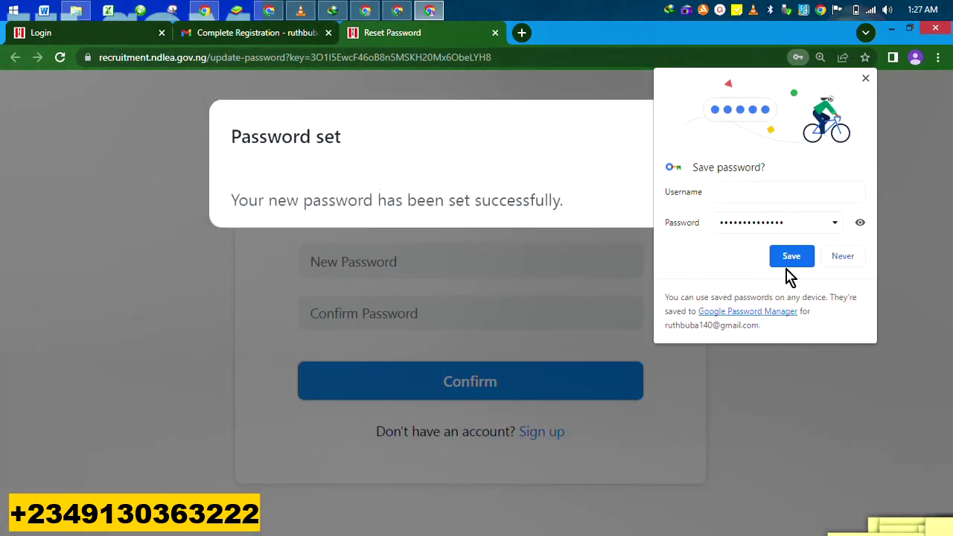
left_click(781, 257)
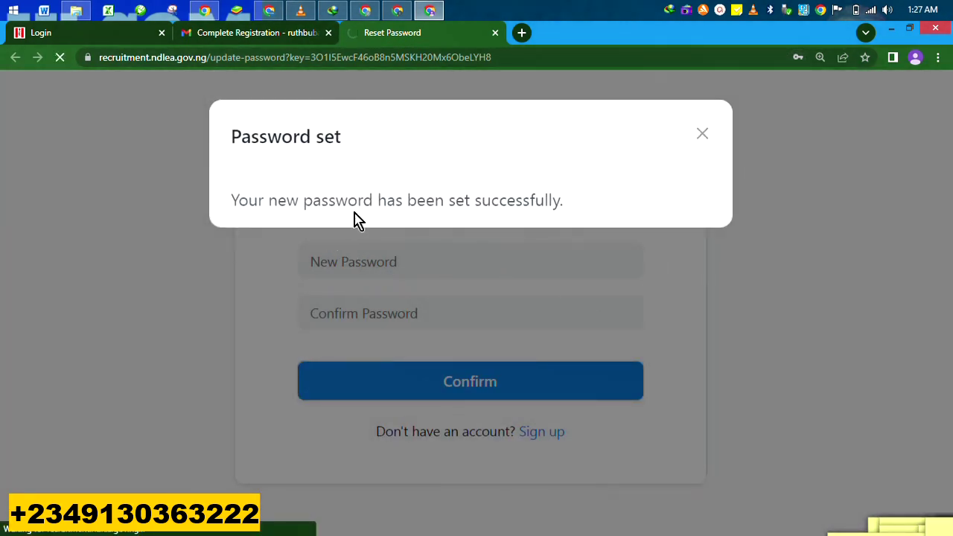
- Scroll through the blank NDLEA Application Form to review all its sections
scroll(554, 237, "down", 2)
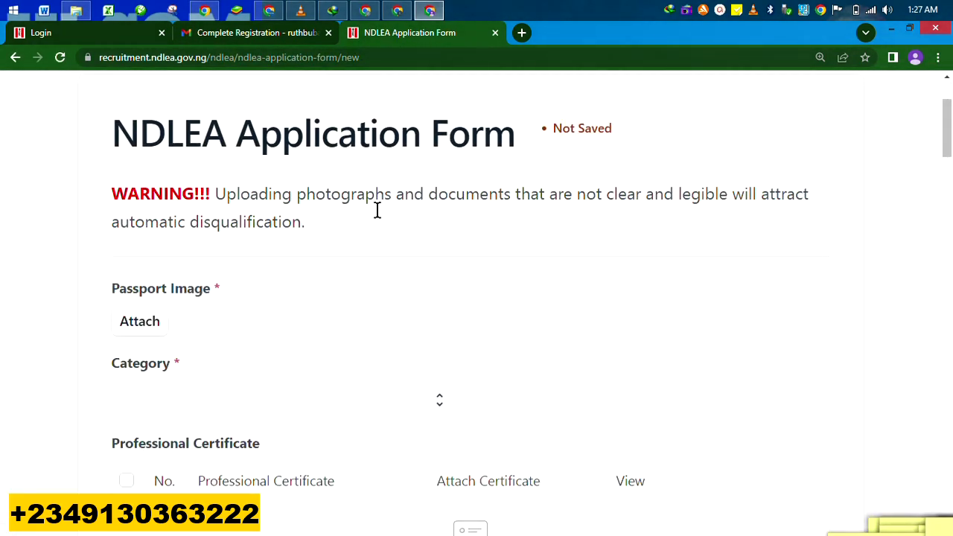
scroll(412, 238, "down", 1)
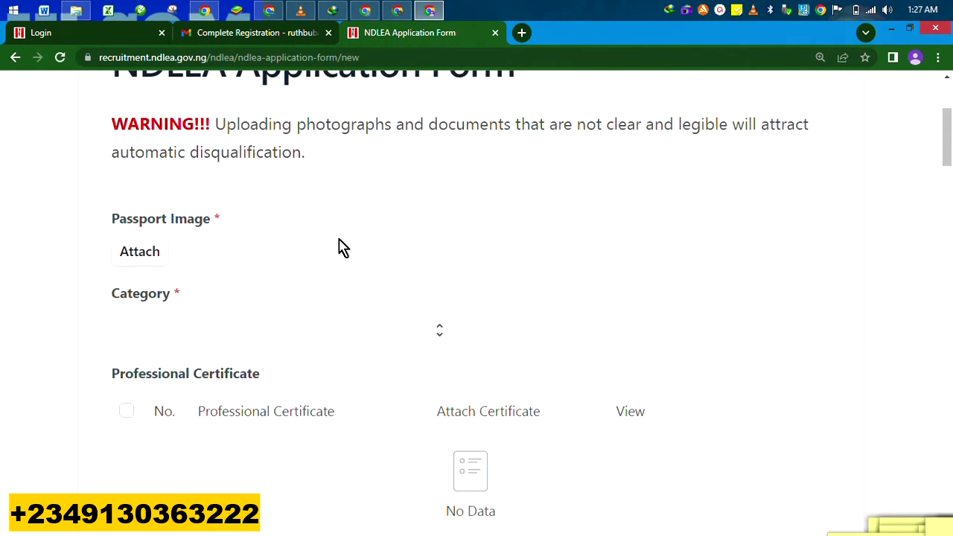
scroll(300, 249, "down", 1)
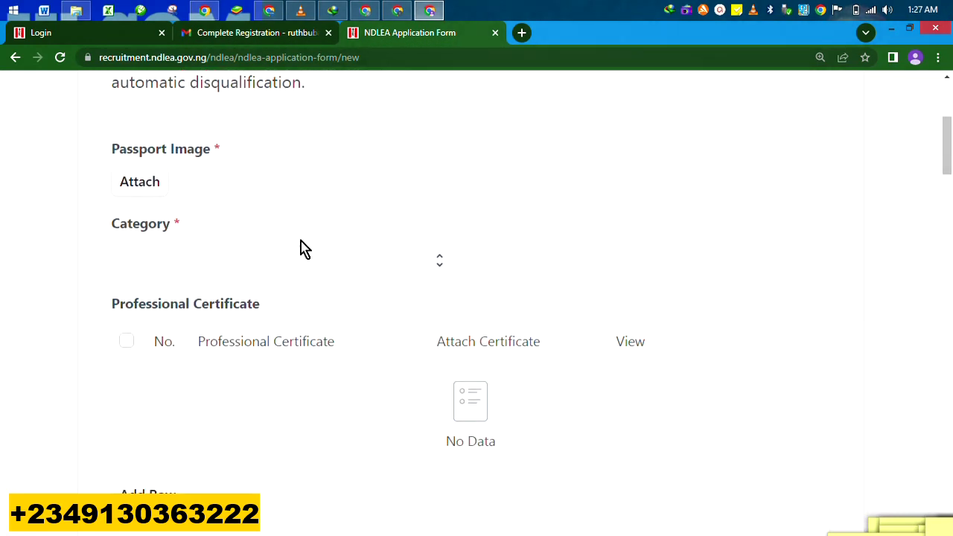
scroll(300, 249, "down", 3)
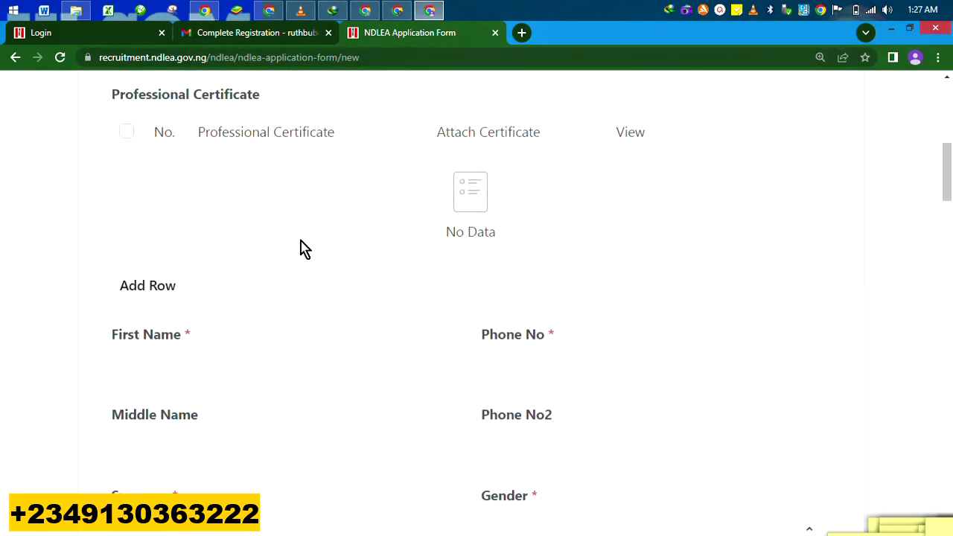
scroll(300, 249, "down", 5)
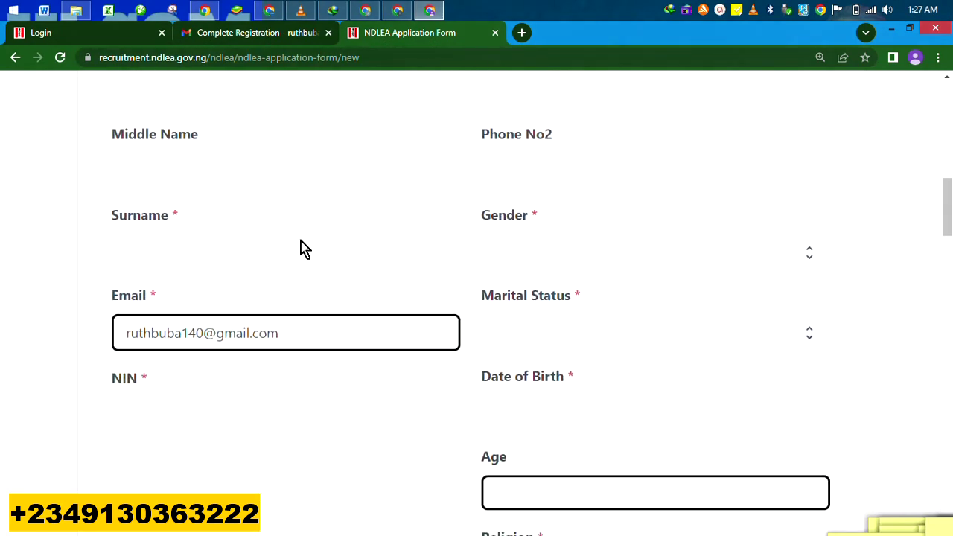
scroll(300, 249, "down", 4)
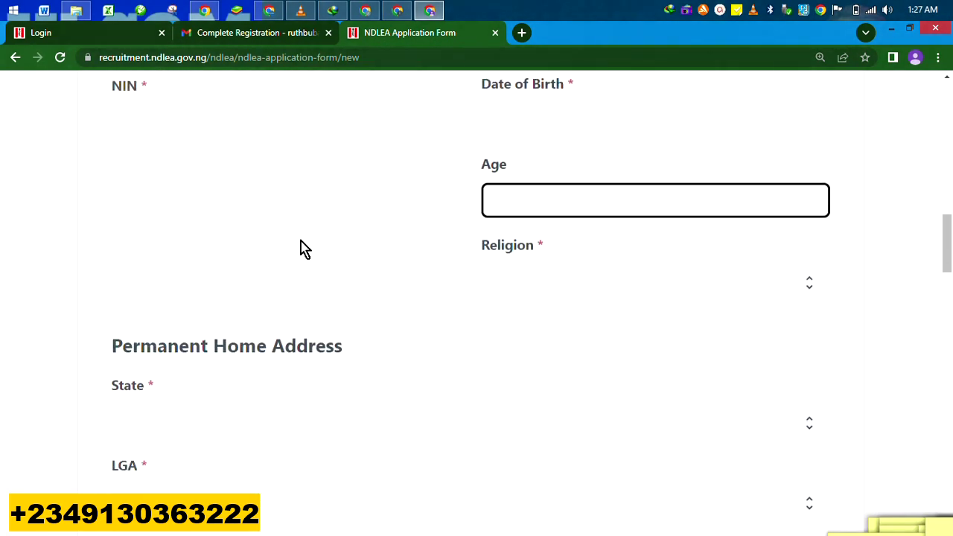
scroll(300, 249, "down", 5)
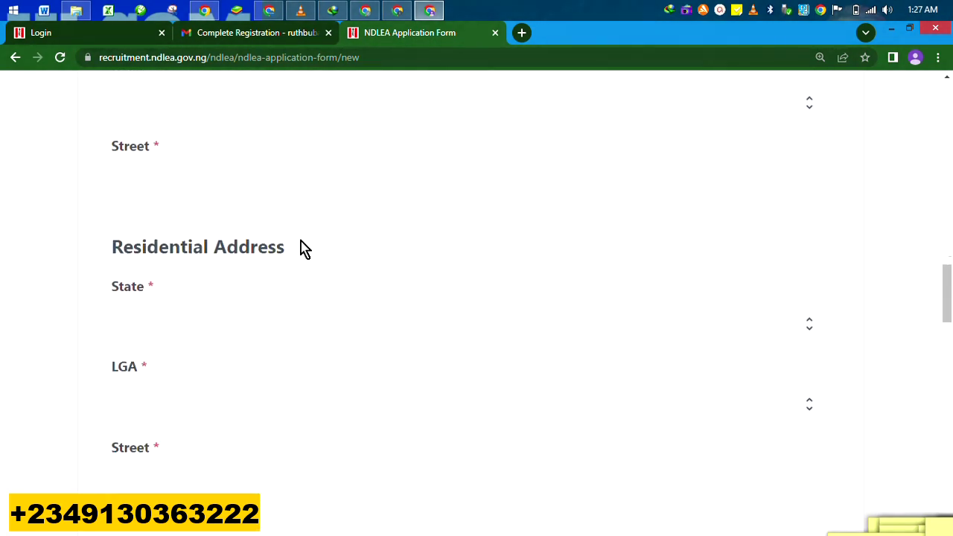
scroll(300, 249, "down", 6)
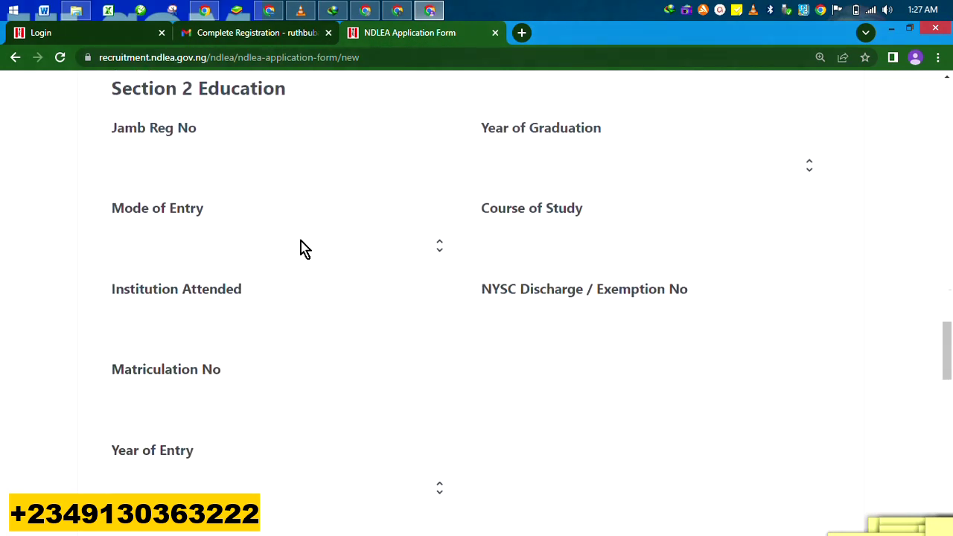
scroll(301, 249, "down", 5)
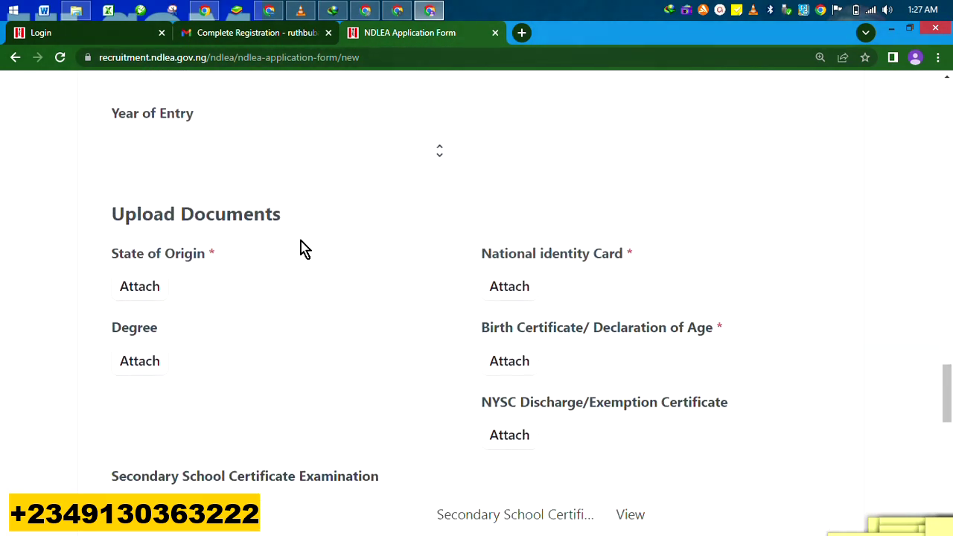
scroll(300, 249, "down", 6)
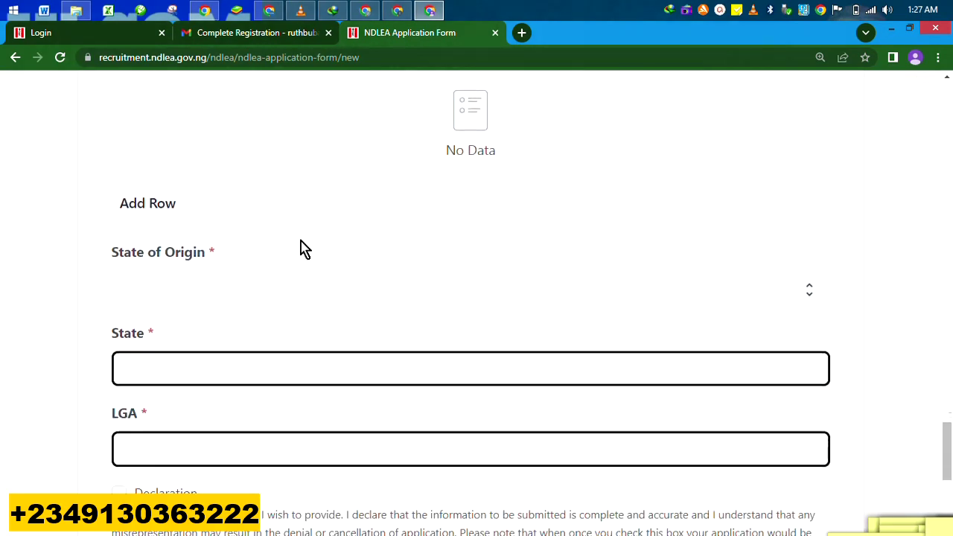
scroll(300, 246, "down", 3)
scroll(302, 242, "up", 5)
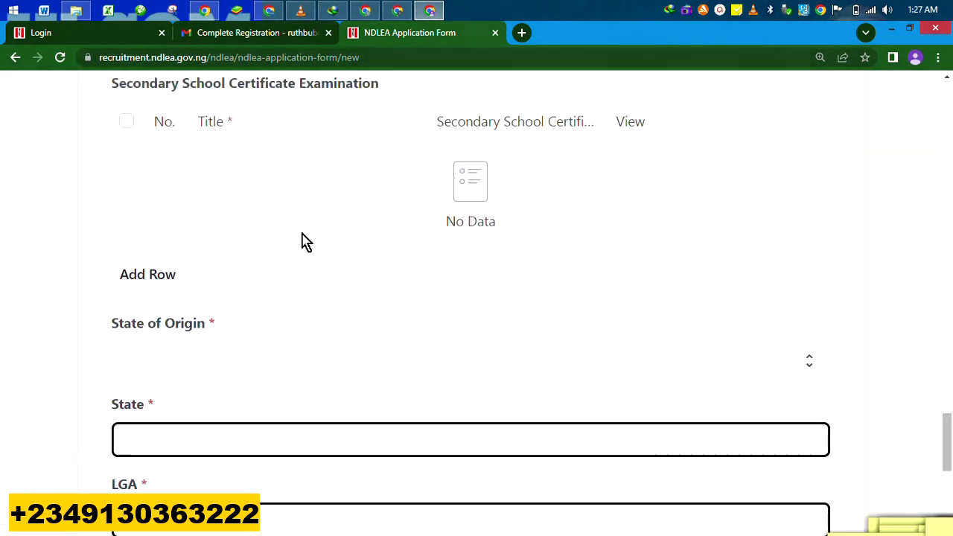
scroll(305, 238, "up", 20)
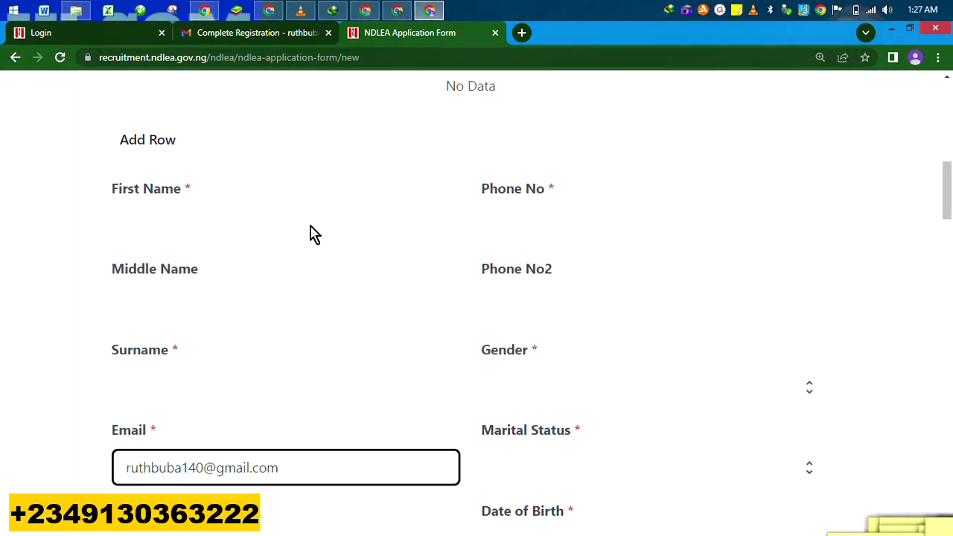
scroll(312, 234, "up", 9)
- Bring up the printable application view with the guarantor declaration from the Chrome windows
scroll(313, 233, "down", 3)
scroll(313, 233, "down", 5)
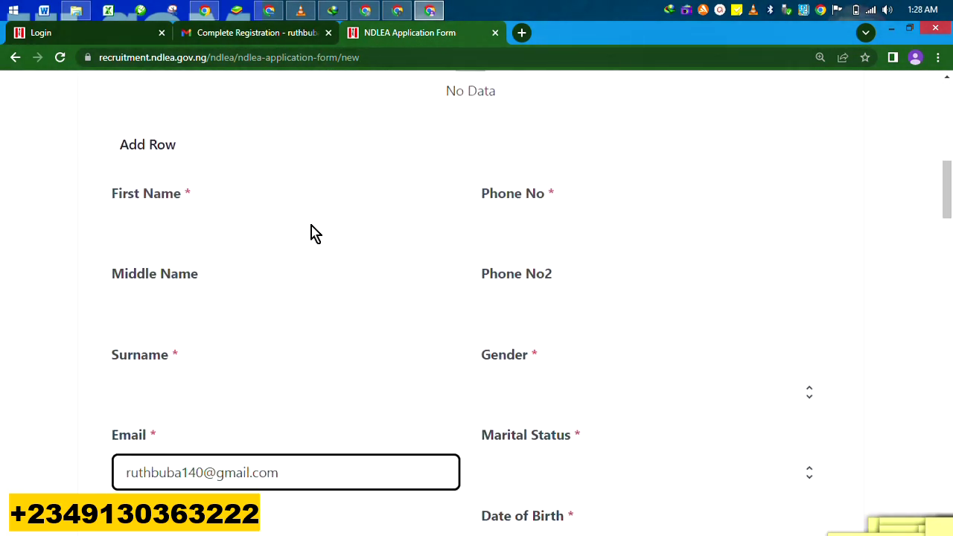
scroll(313, 233, "down", 6)
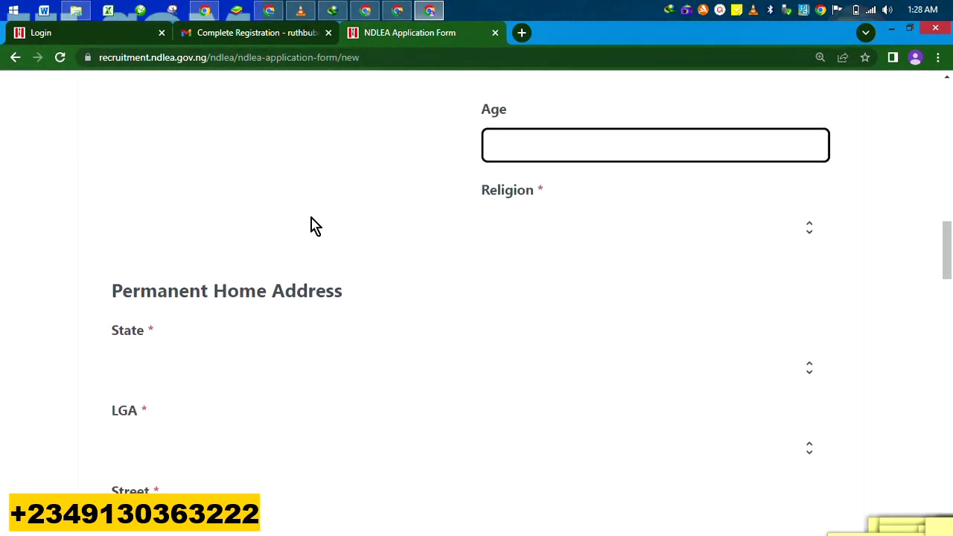
left_click(271, 12)
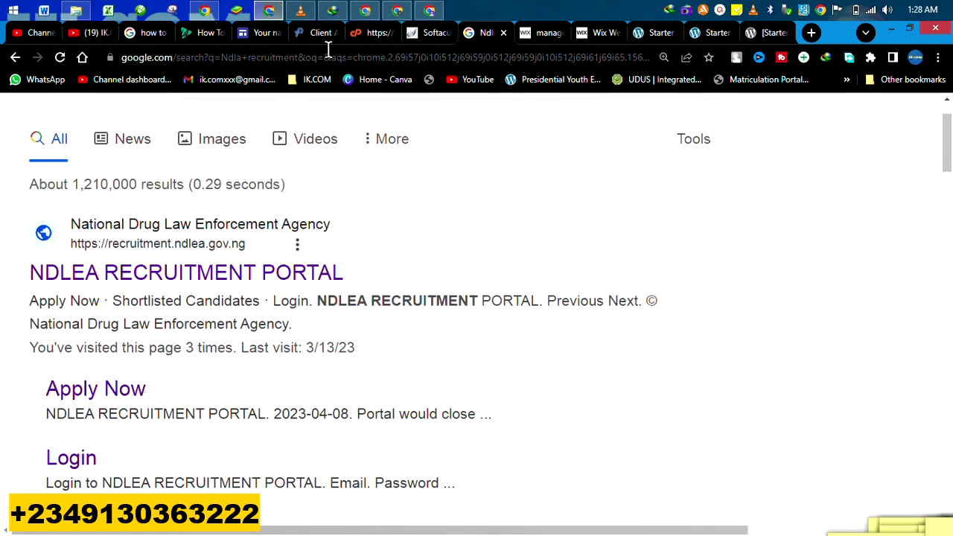
left_click(432, 11)
left_click(400, 14)
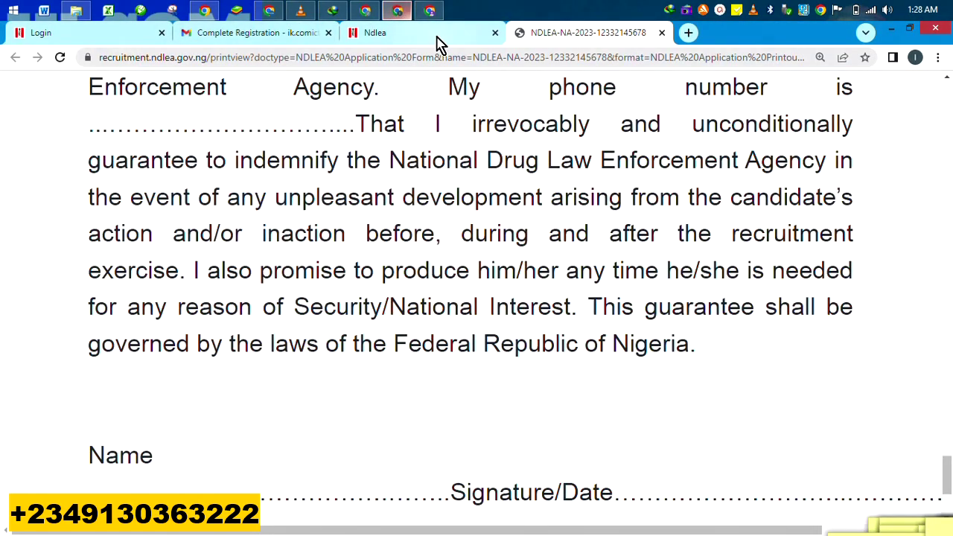
scroll(449, 216, "up", 20)
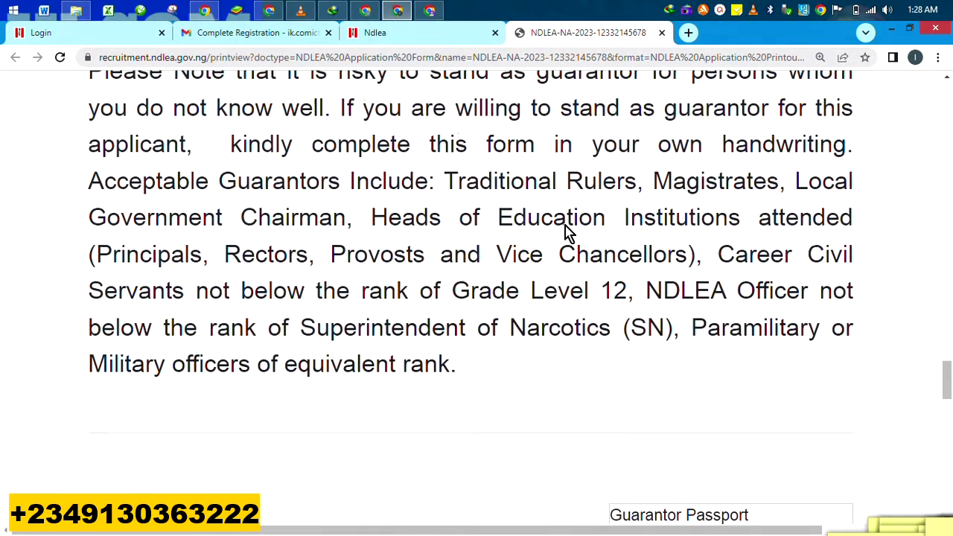
scroll(566, 224, "up", 15)
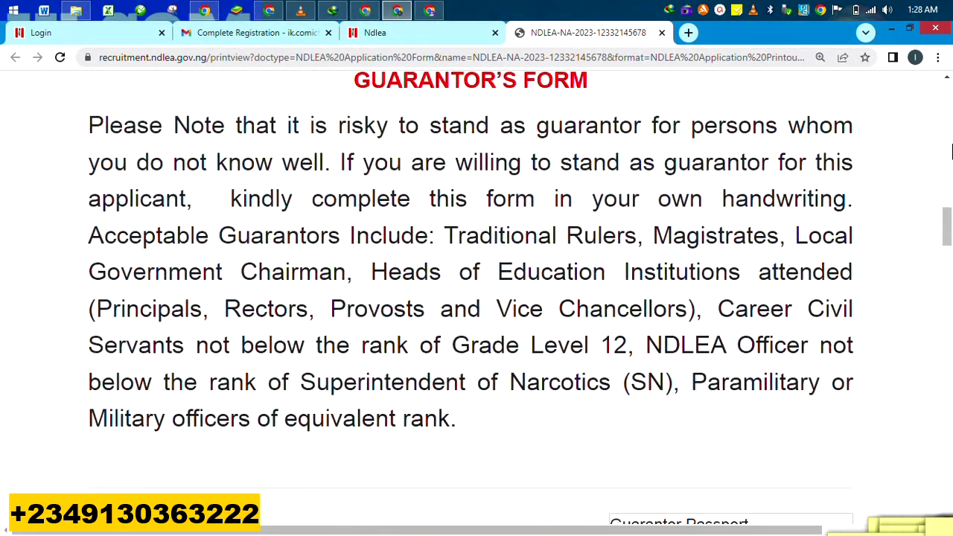
left_click_drag(950, 249, 949, 119)
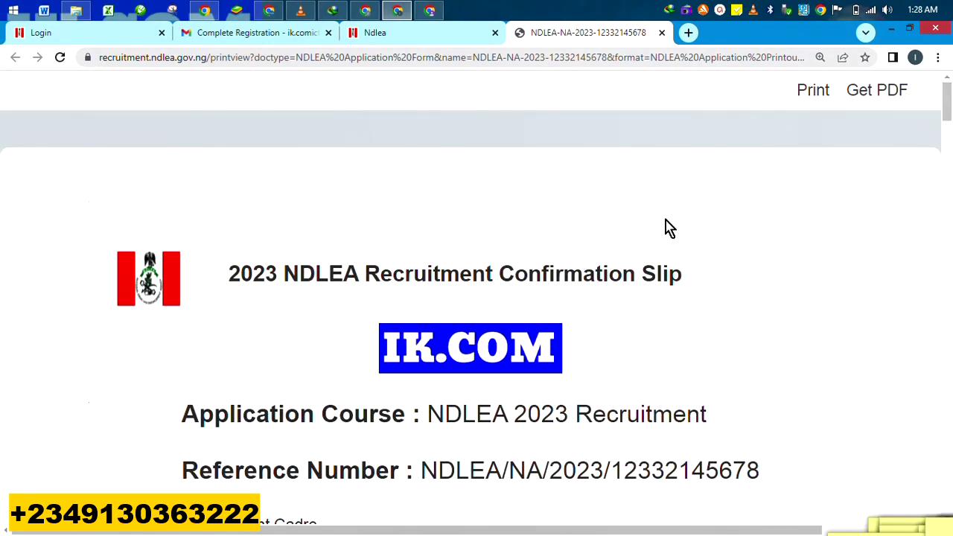
scroll(667, 218, "down", 1)
scroll(665, 214, "down", 1)
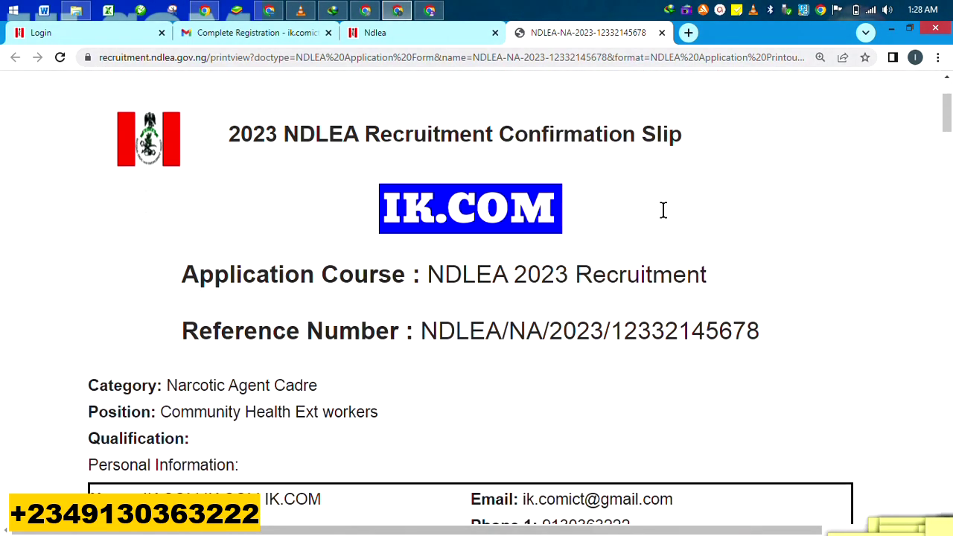
scroll(667, 219, "down", 4)
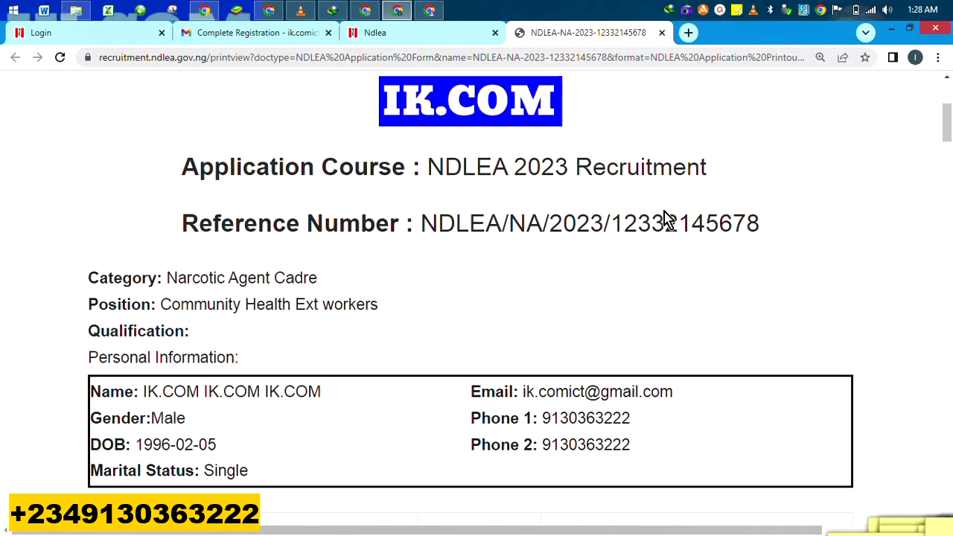
scroll(667, 218, "down", 8)
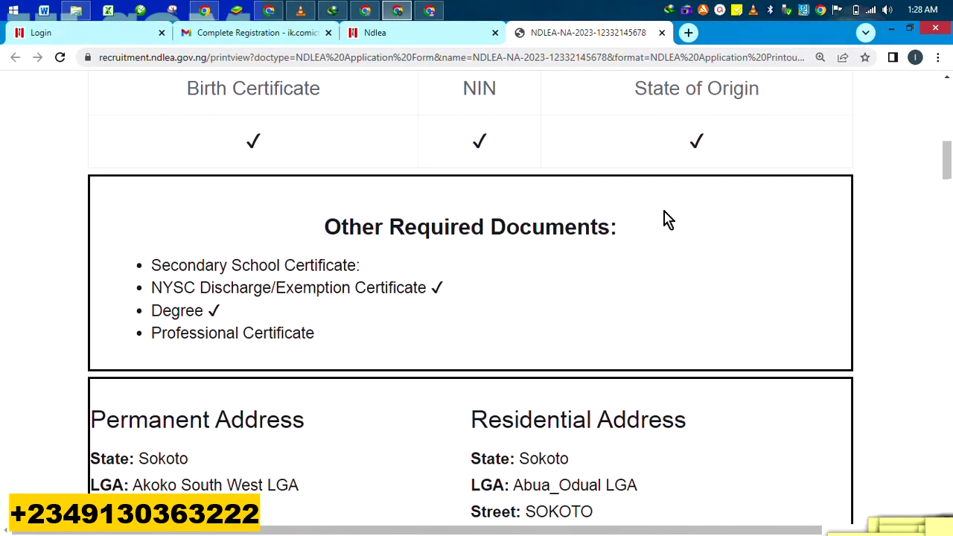
scroll(667, 218, "down", 8)
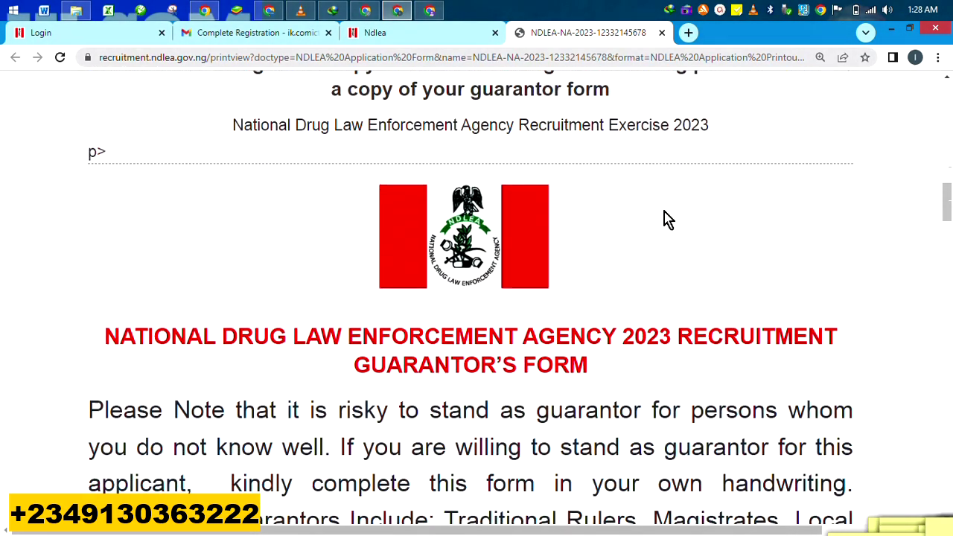
scroll(667, 218, "down", 11)
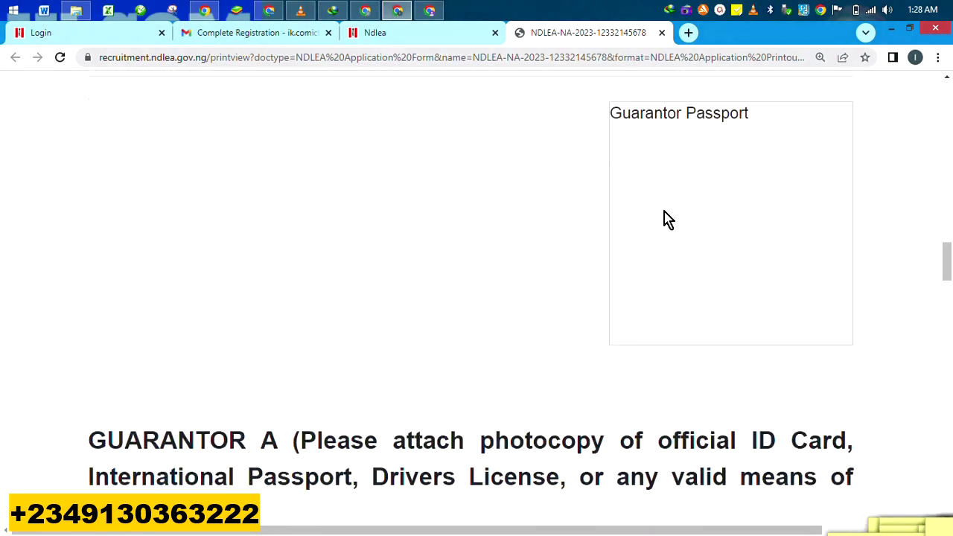
scroll(667, 218, "down", 8)
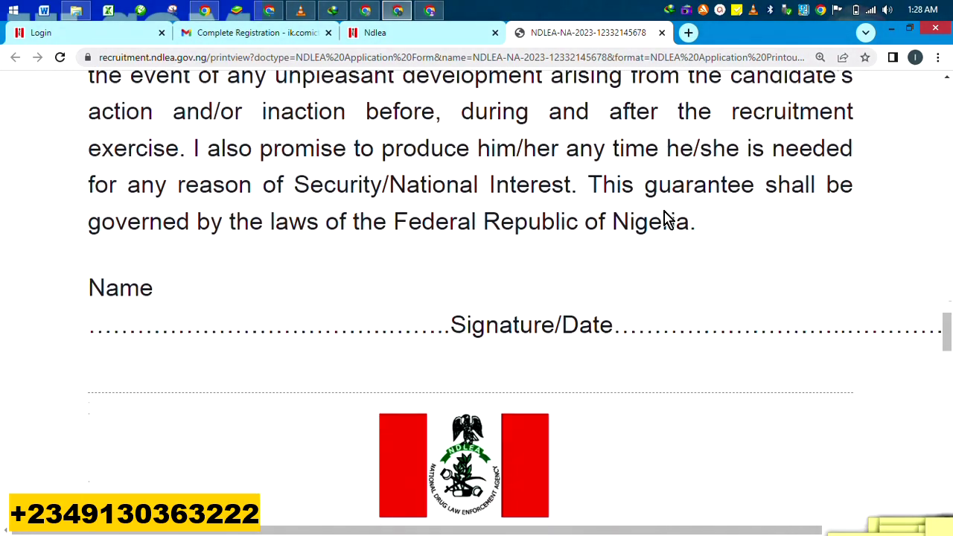
scroll(666, 218, "down", 5, "ctrl")
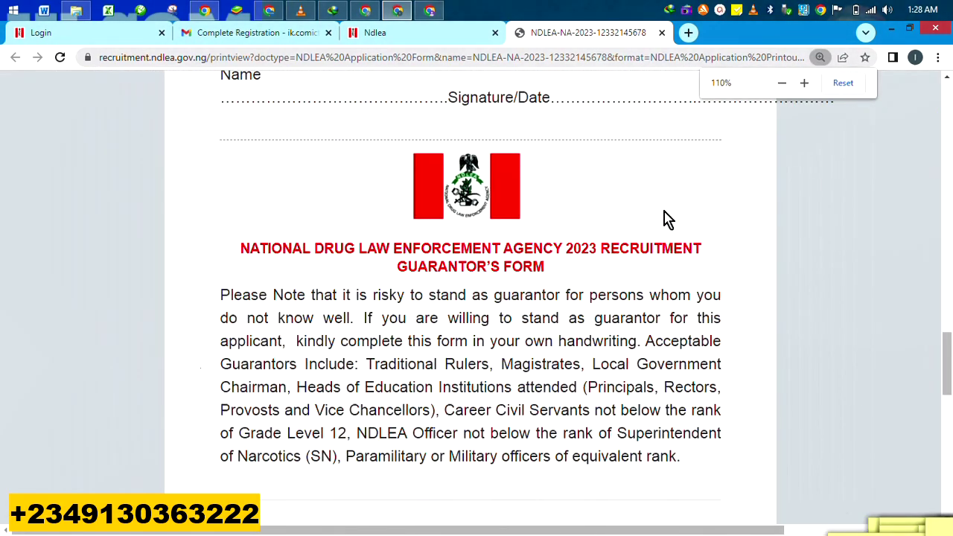
scroll(667, 218, "down", 1, "ctrl")
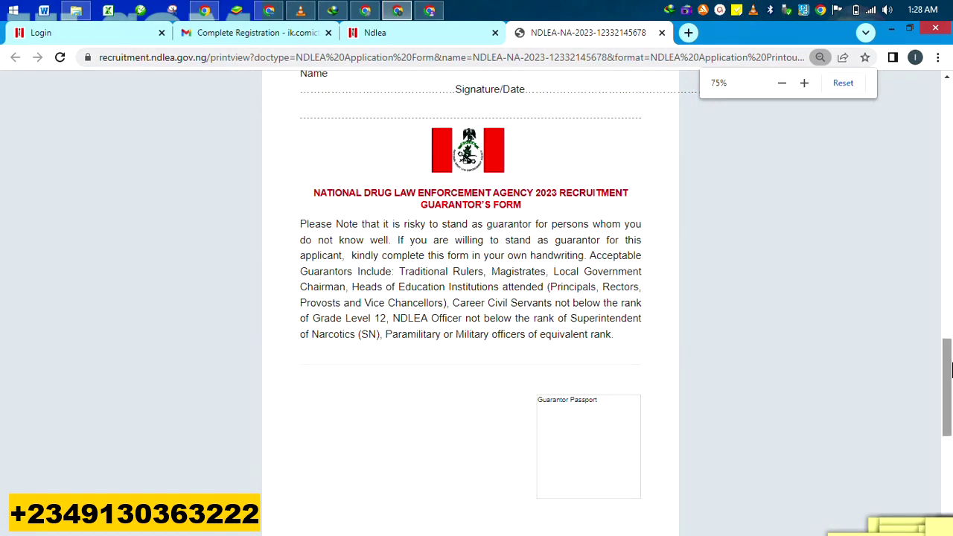
left_click_drag(949, 387, 950, 134)
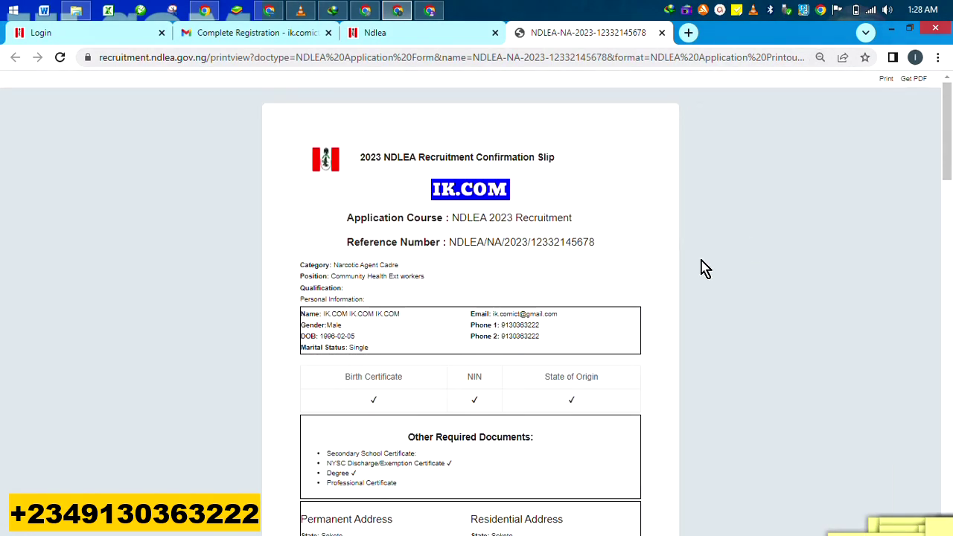
scroll(705, 270, "down", 1)
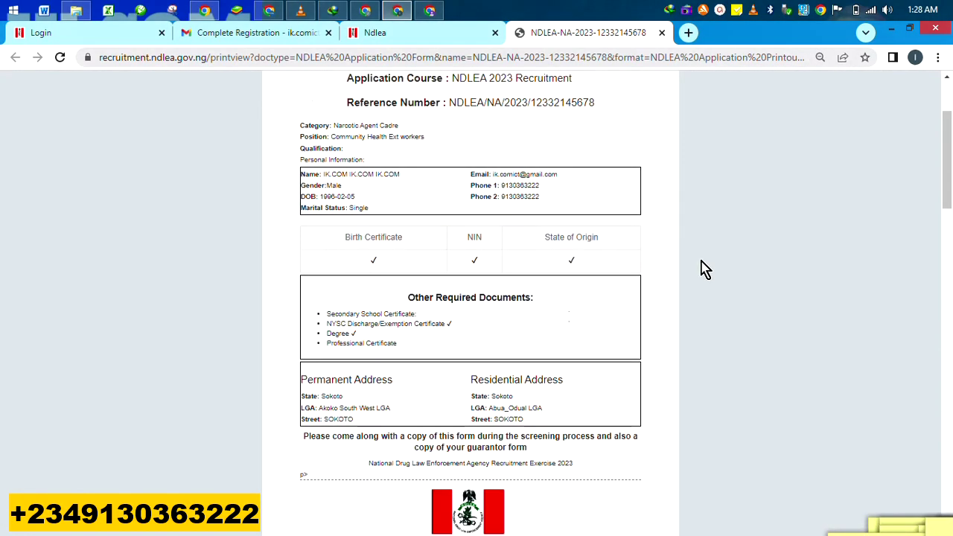
scroll(705, 270, "down", 8)
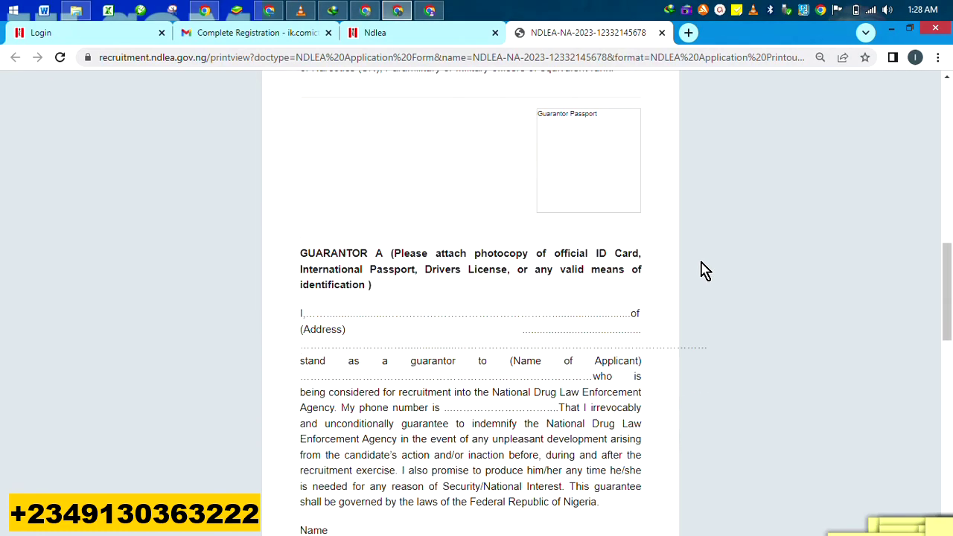
scroll(705, 270, "down", 10)
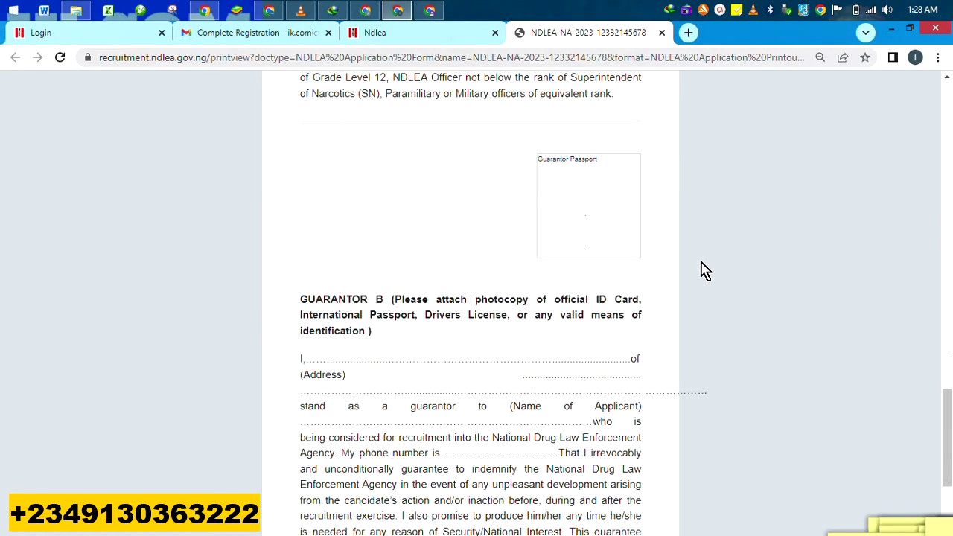
scroll(706, 269, "down", 3)
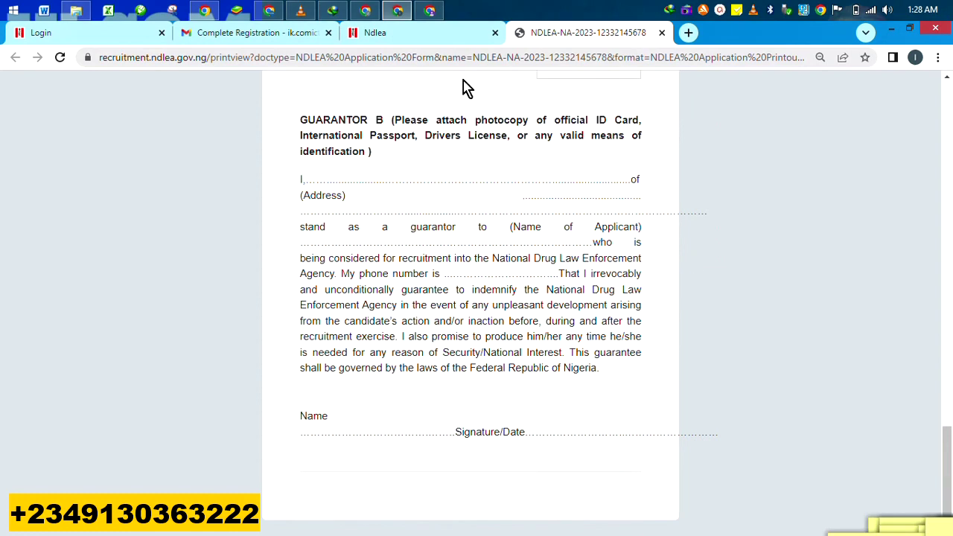
left_click(720, 11)
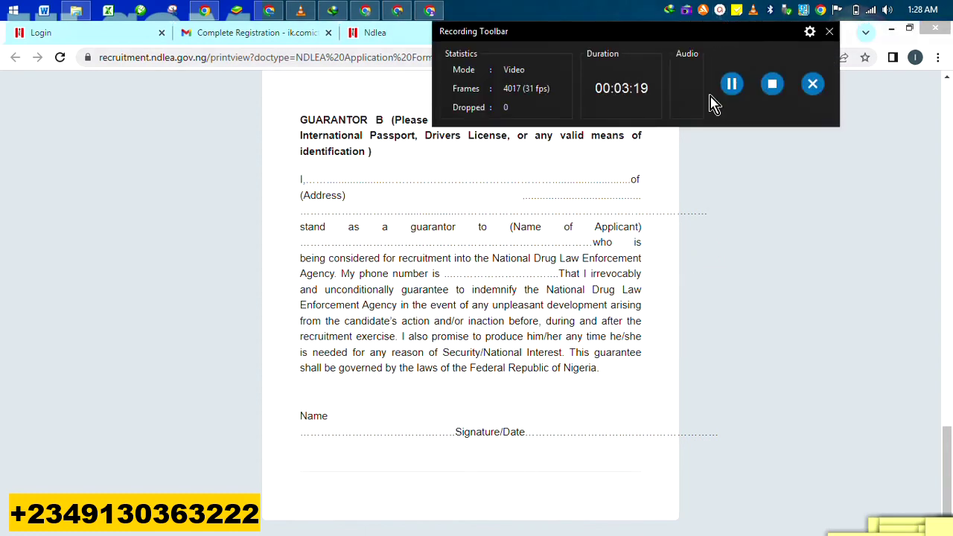